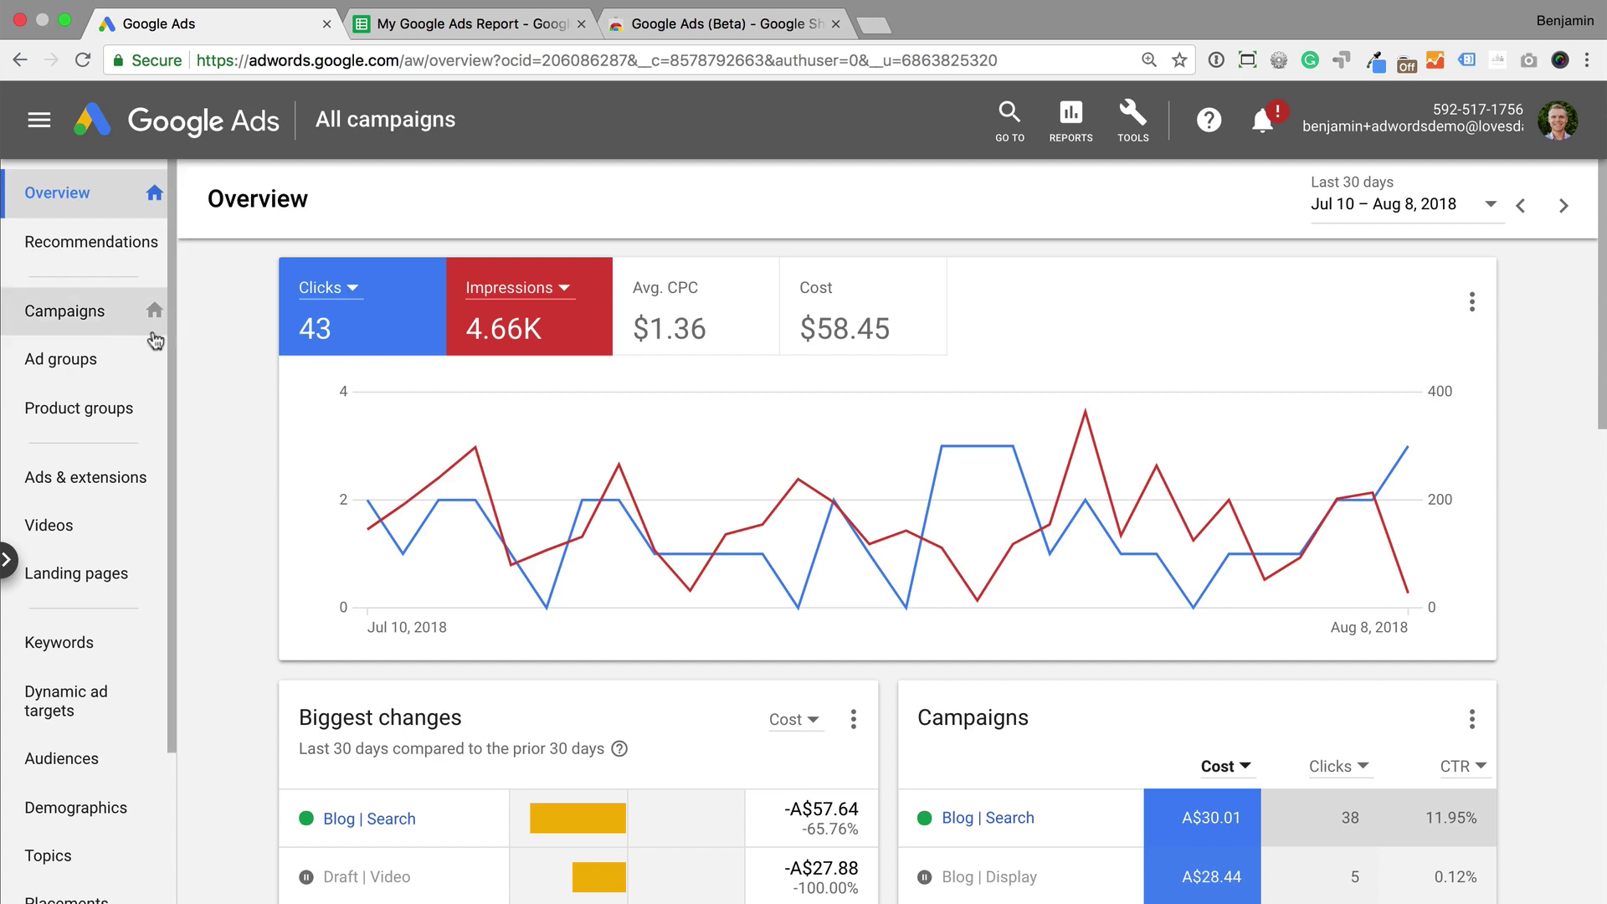
On the campaigns clicks chart, add a 'Paused campaign' note for the week of Jul 23, 2018
click(123, 330)
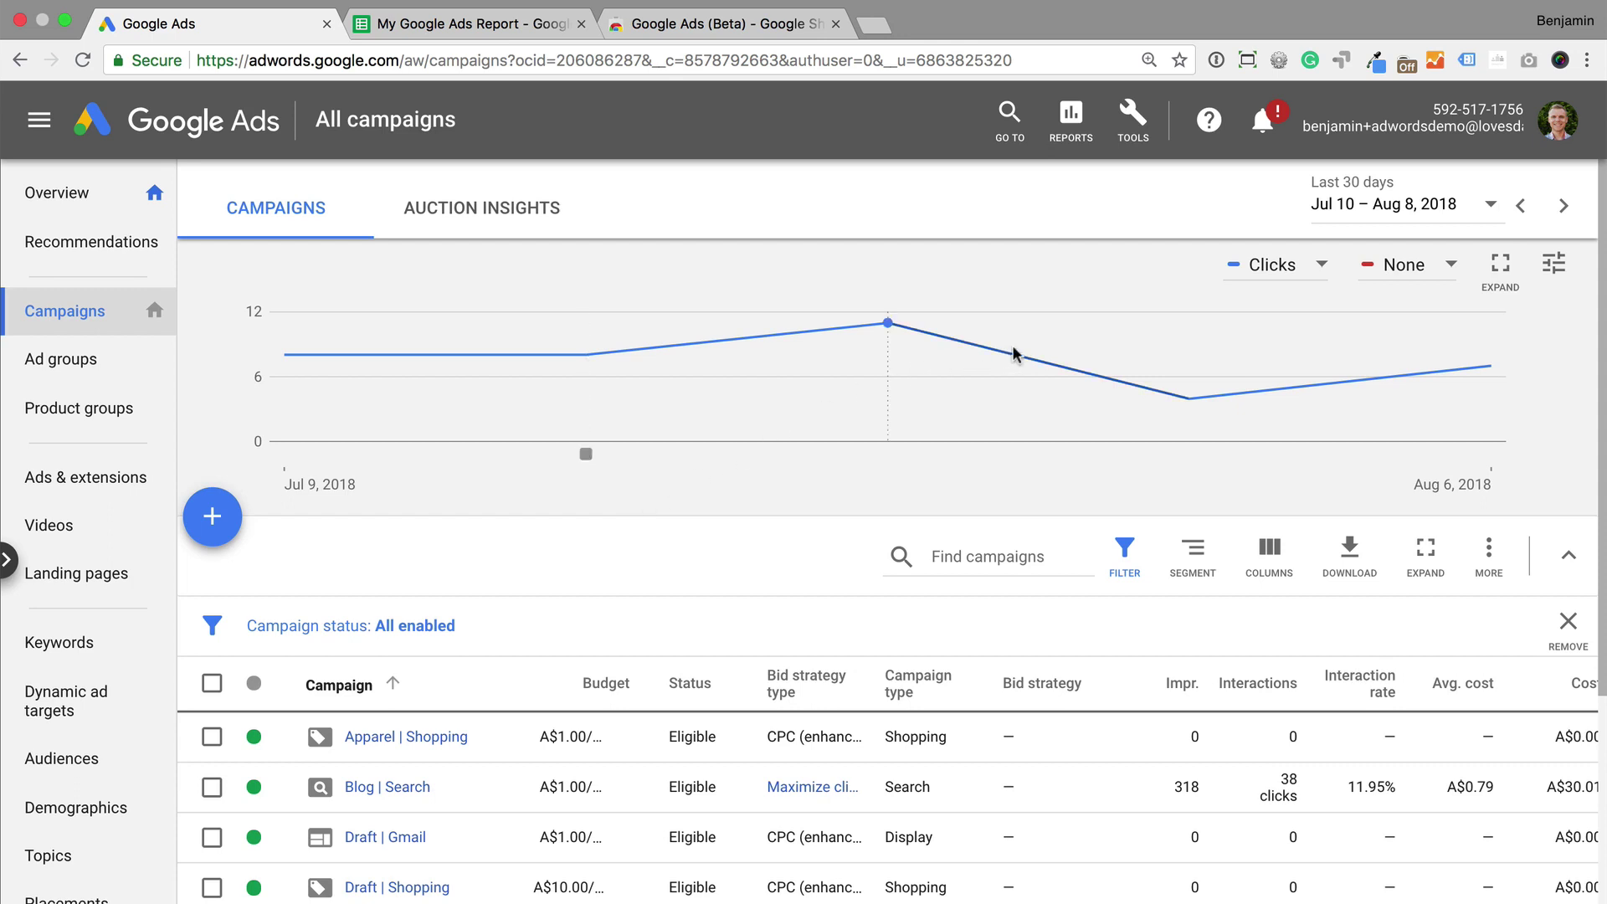
mouse_move(1151, 390)
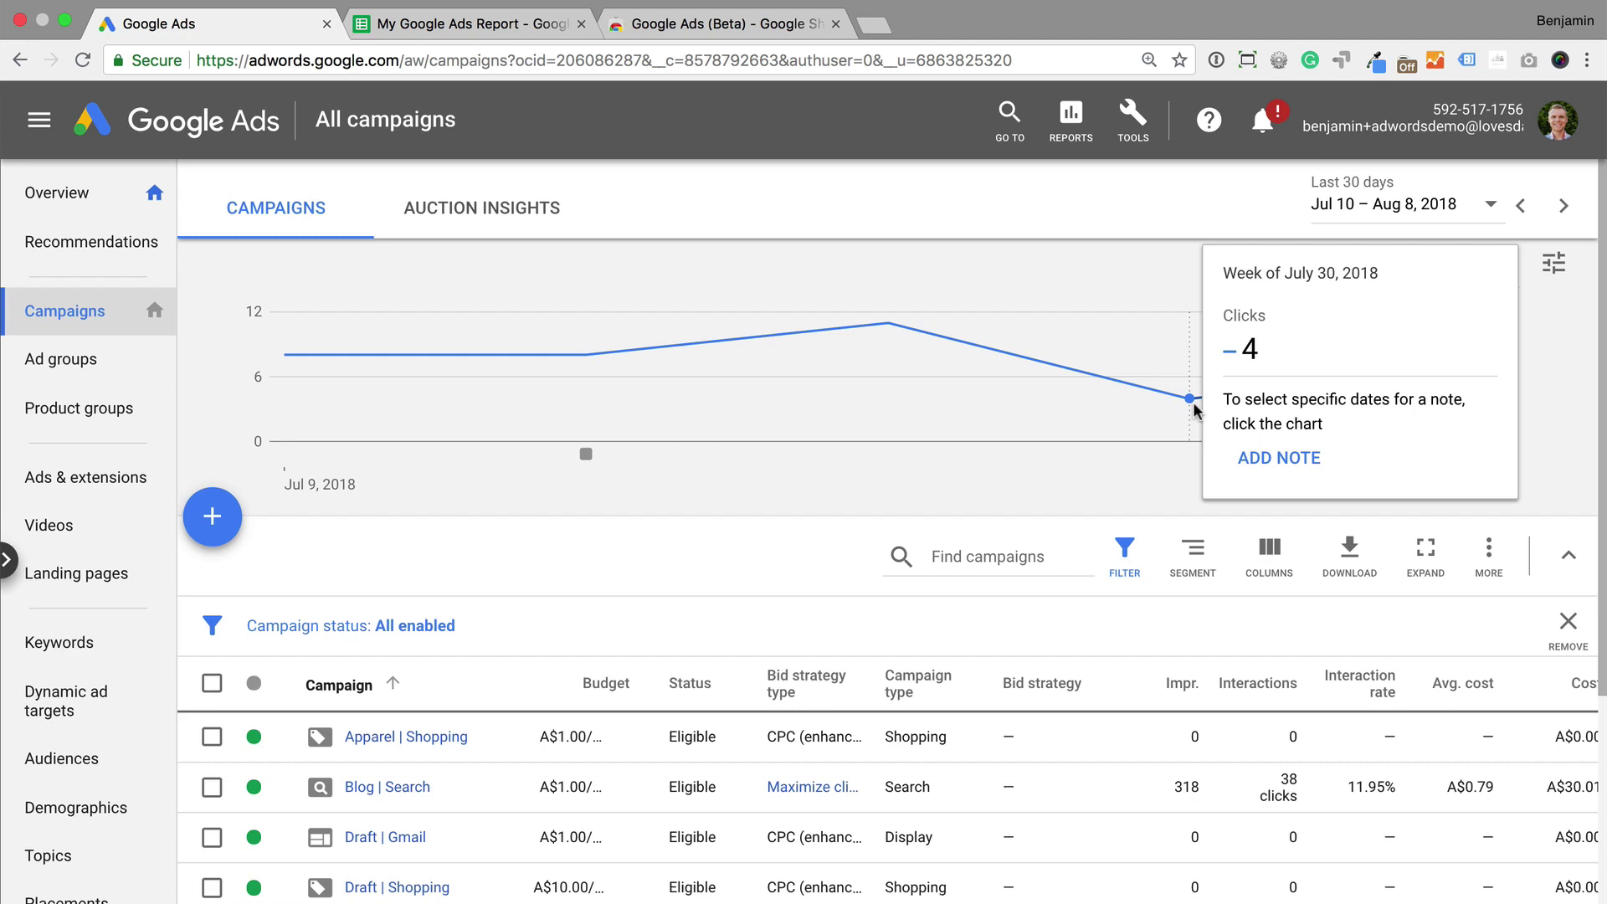
click(1256, 463)
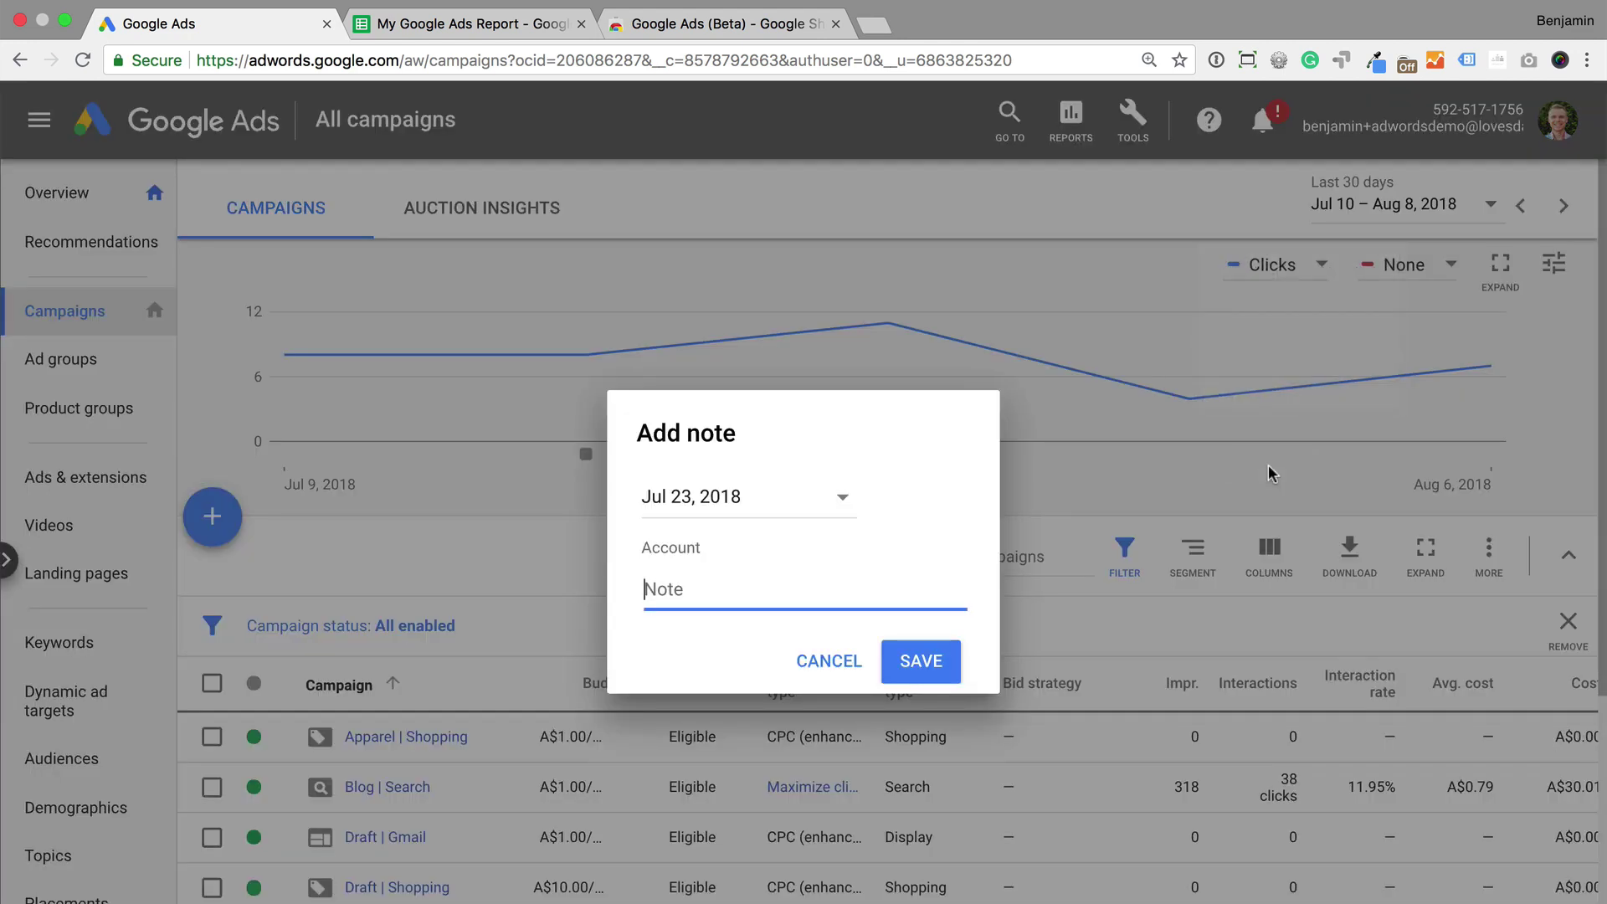
text(Paused campaign)
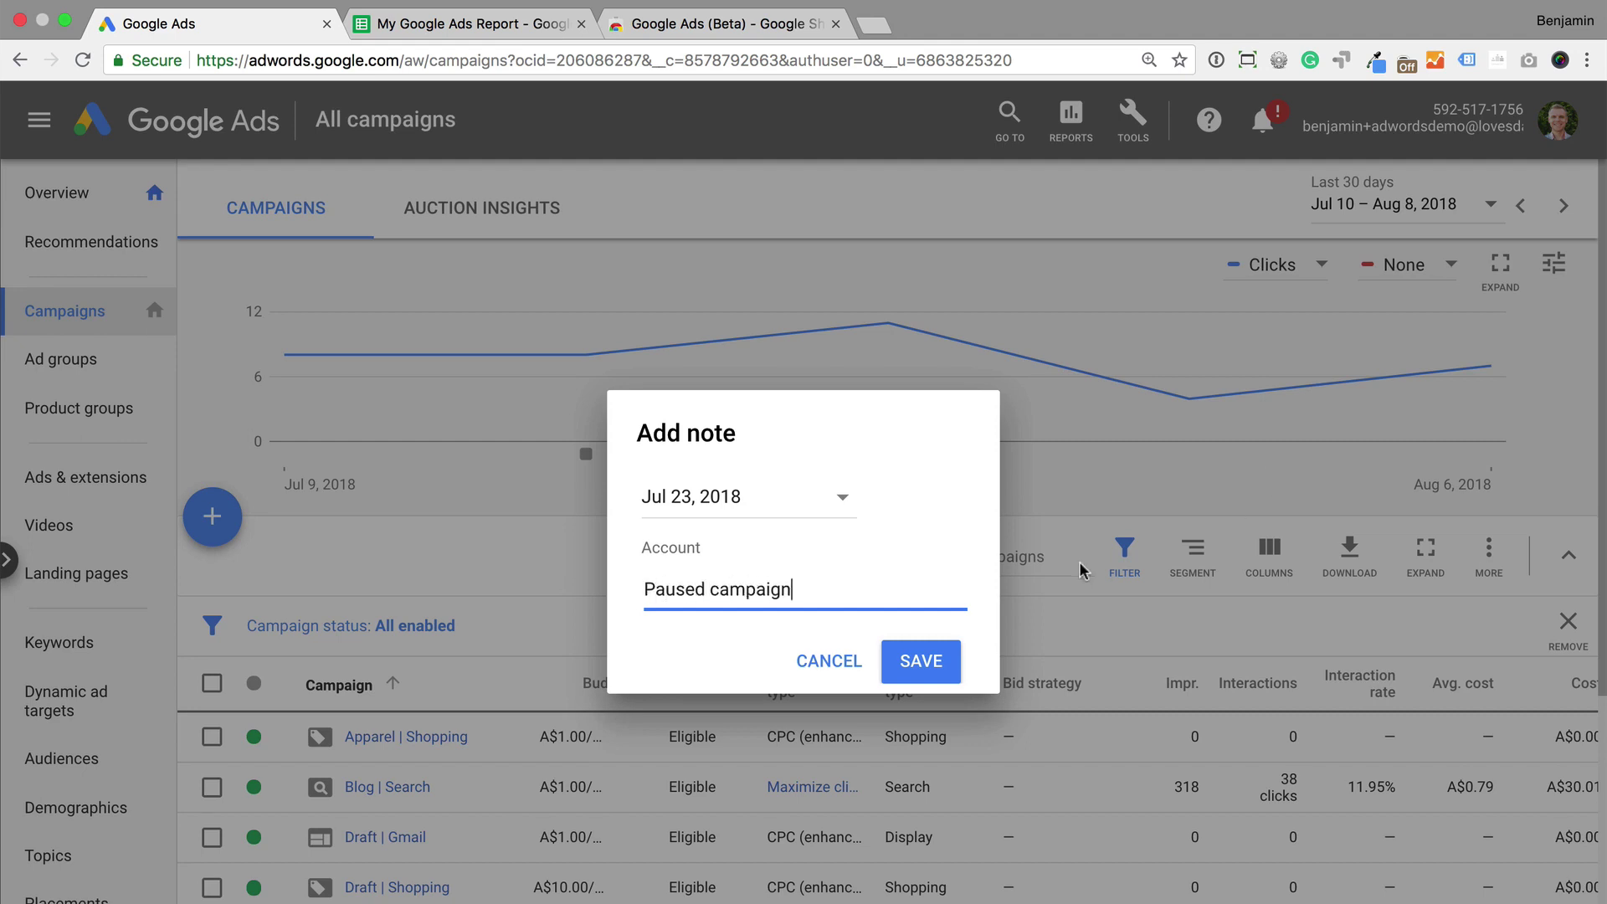
click(912, 653)
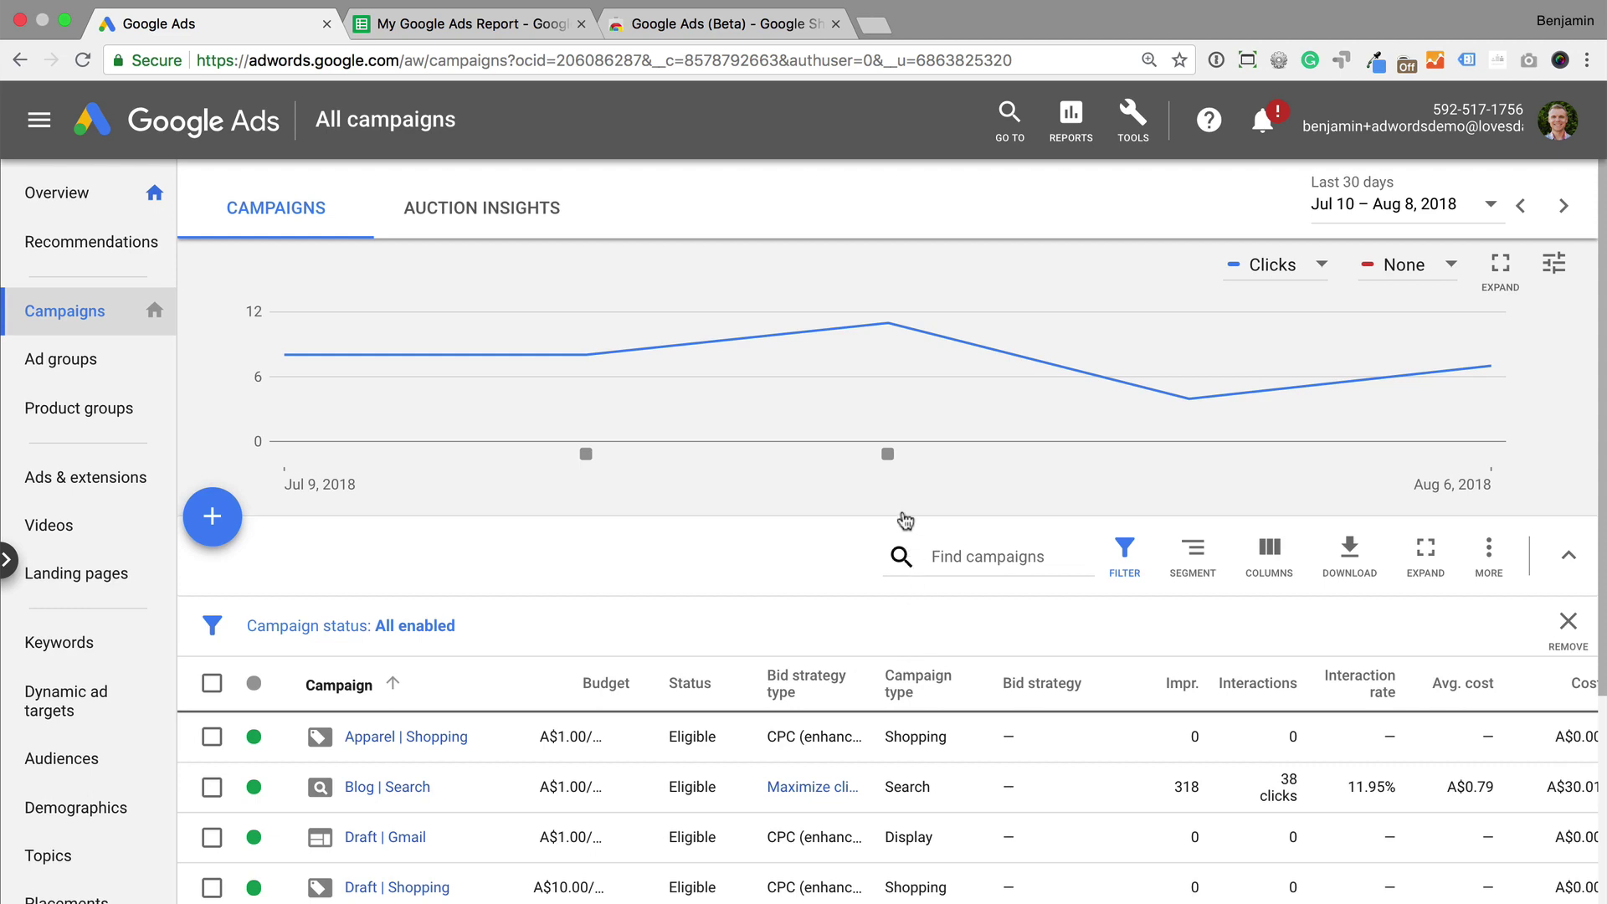
click(887, 455)
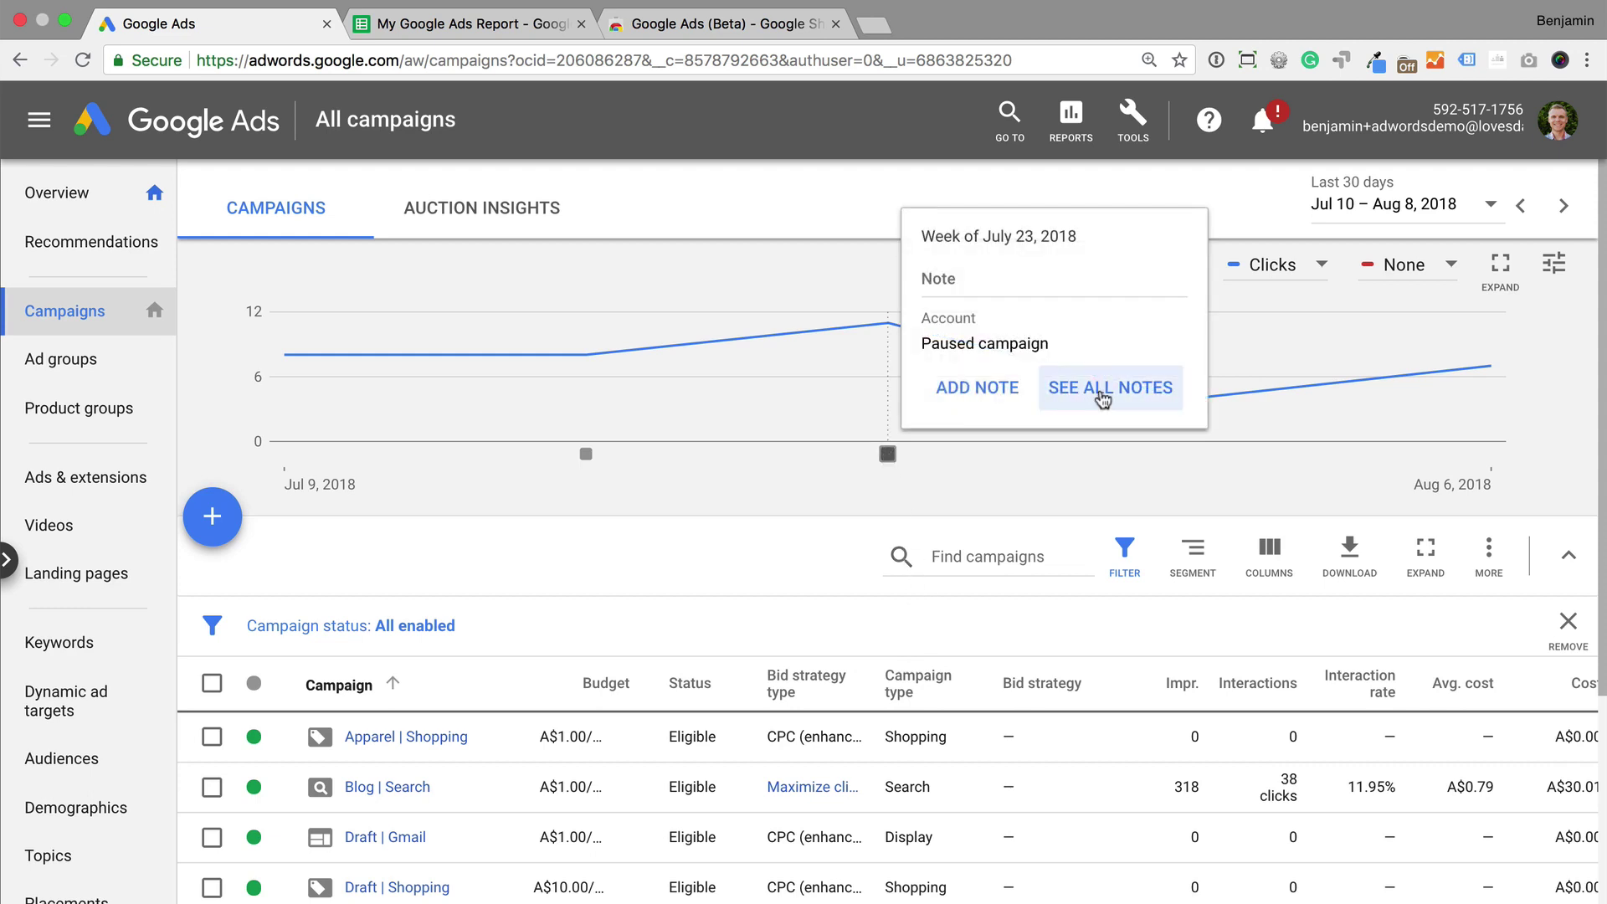
mouse_move(1050, 352)
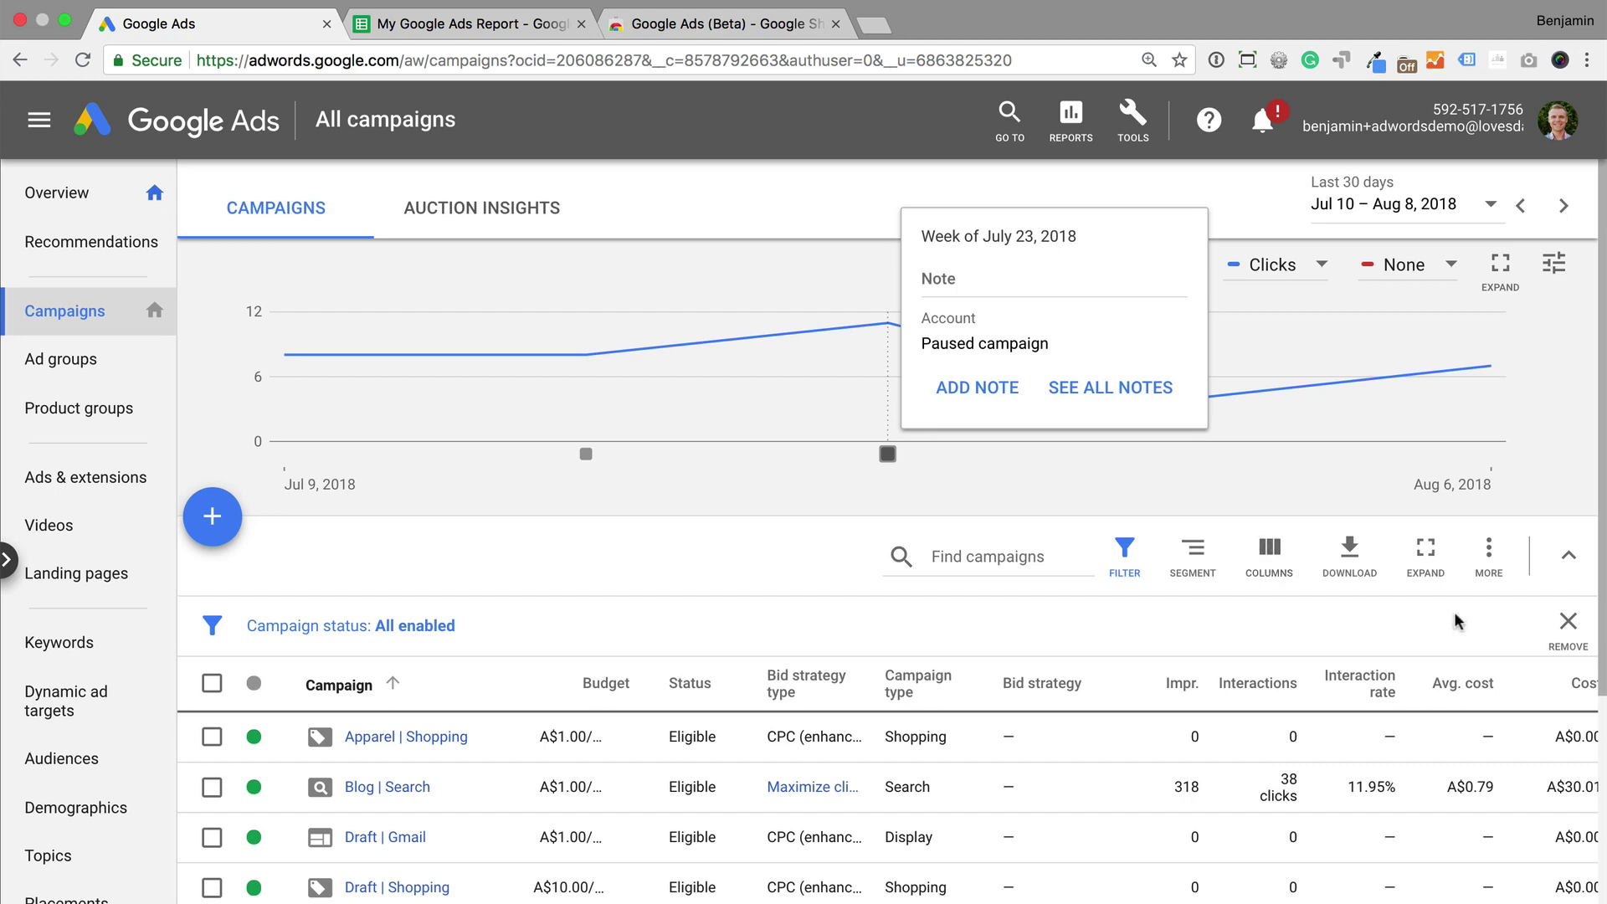
Show all notes in the side panel and start a note for Apparel | Shopping and Blog | Search
click(1488, 560)
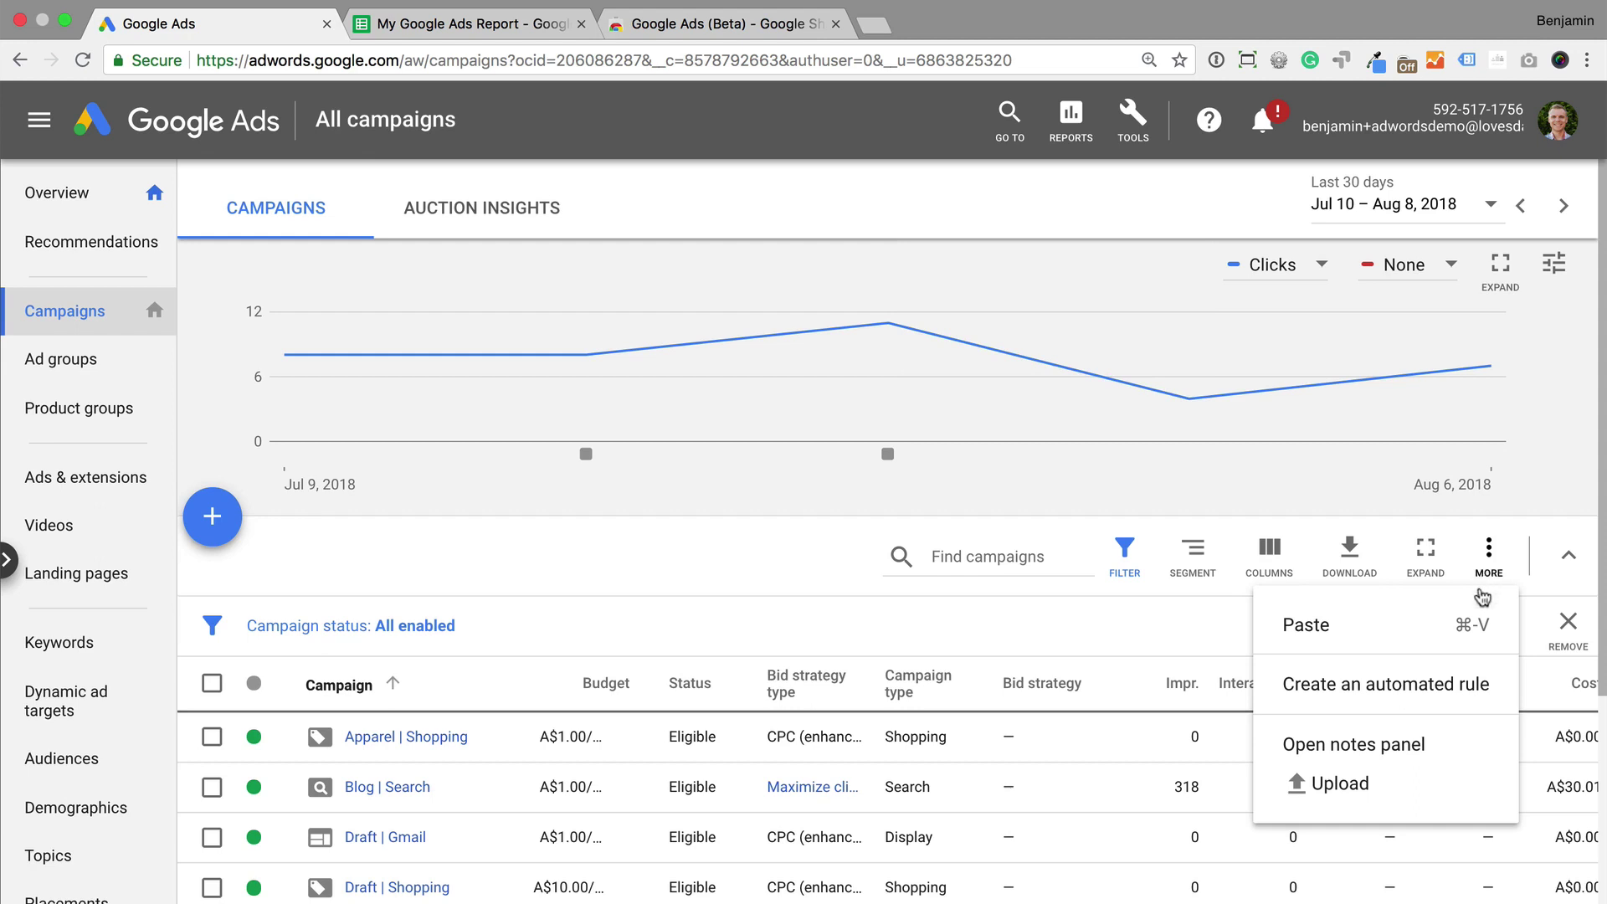
click(1449, 753)
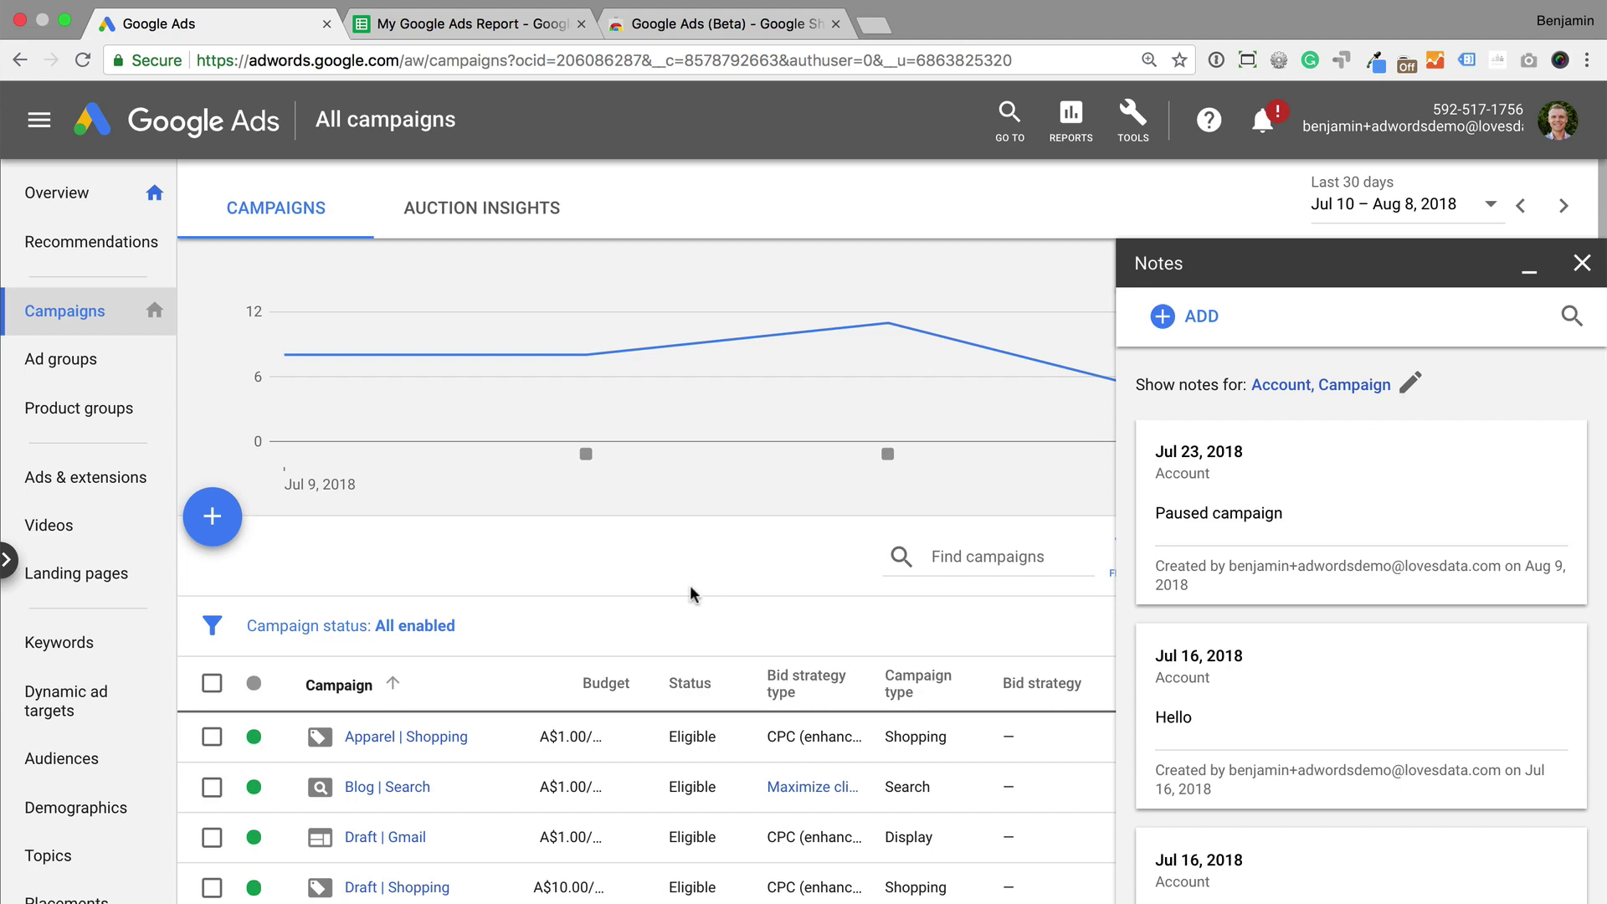
click(212, 738)
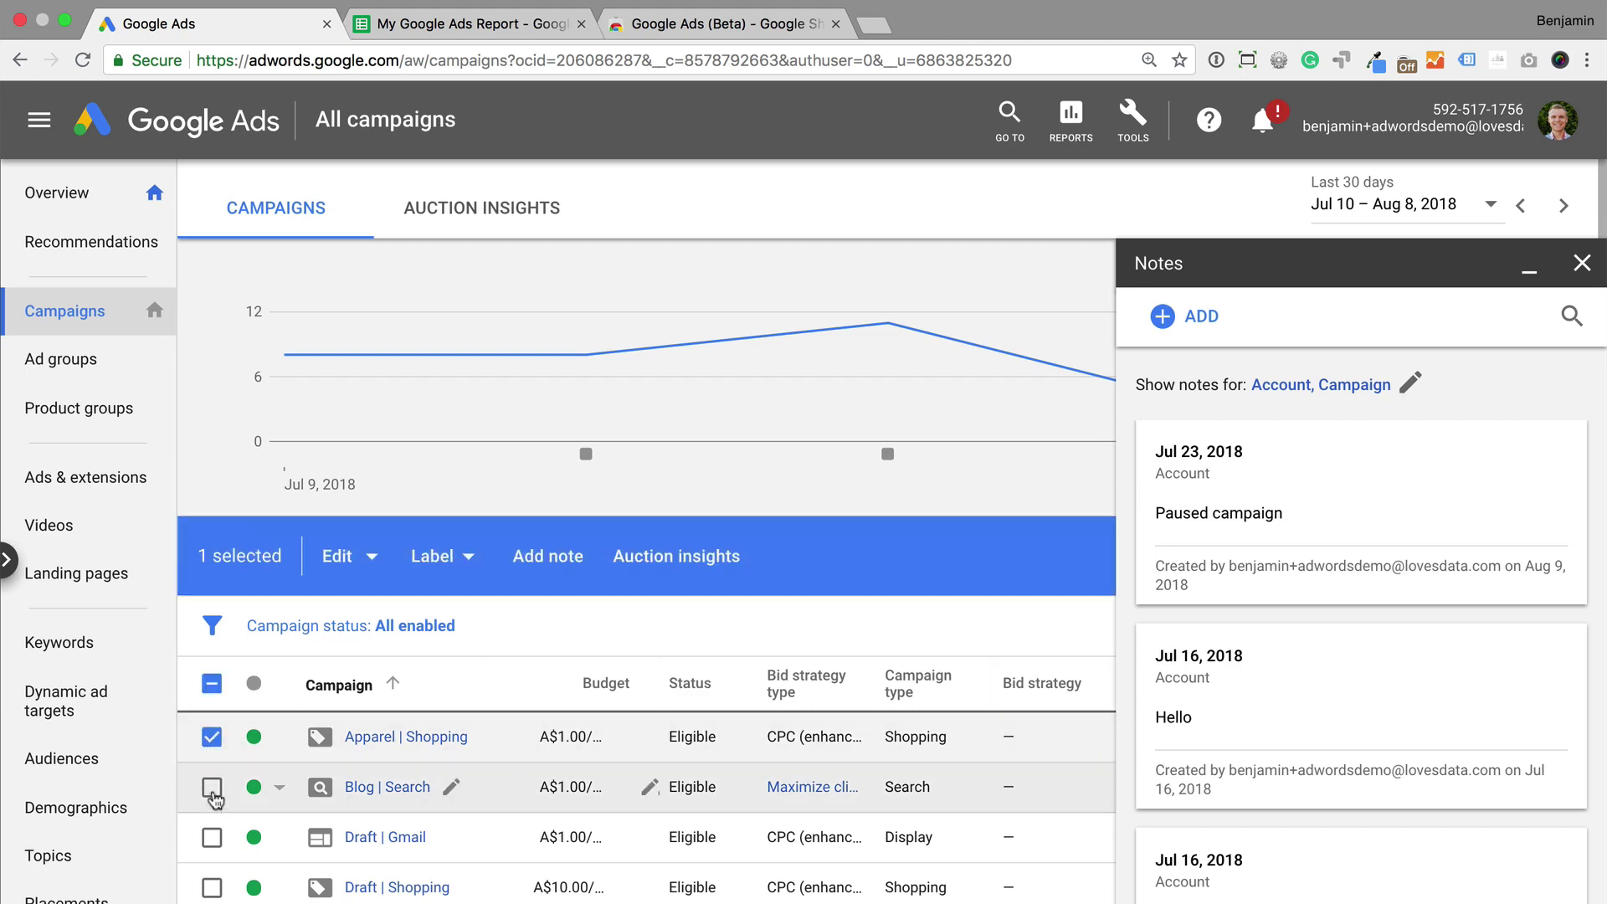
click(213, 788)
click(548, 556)
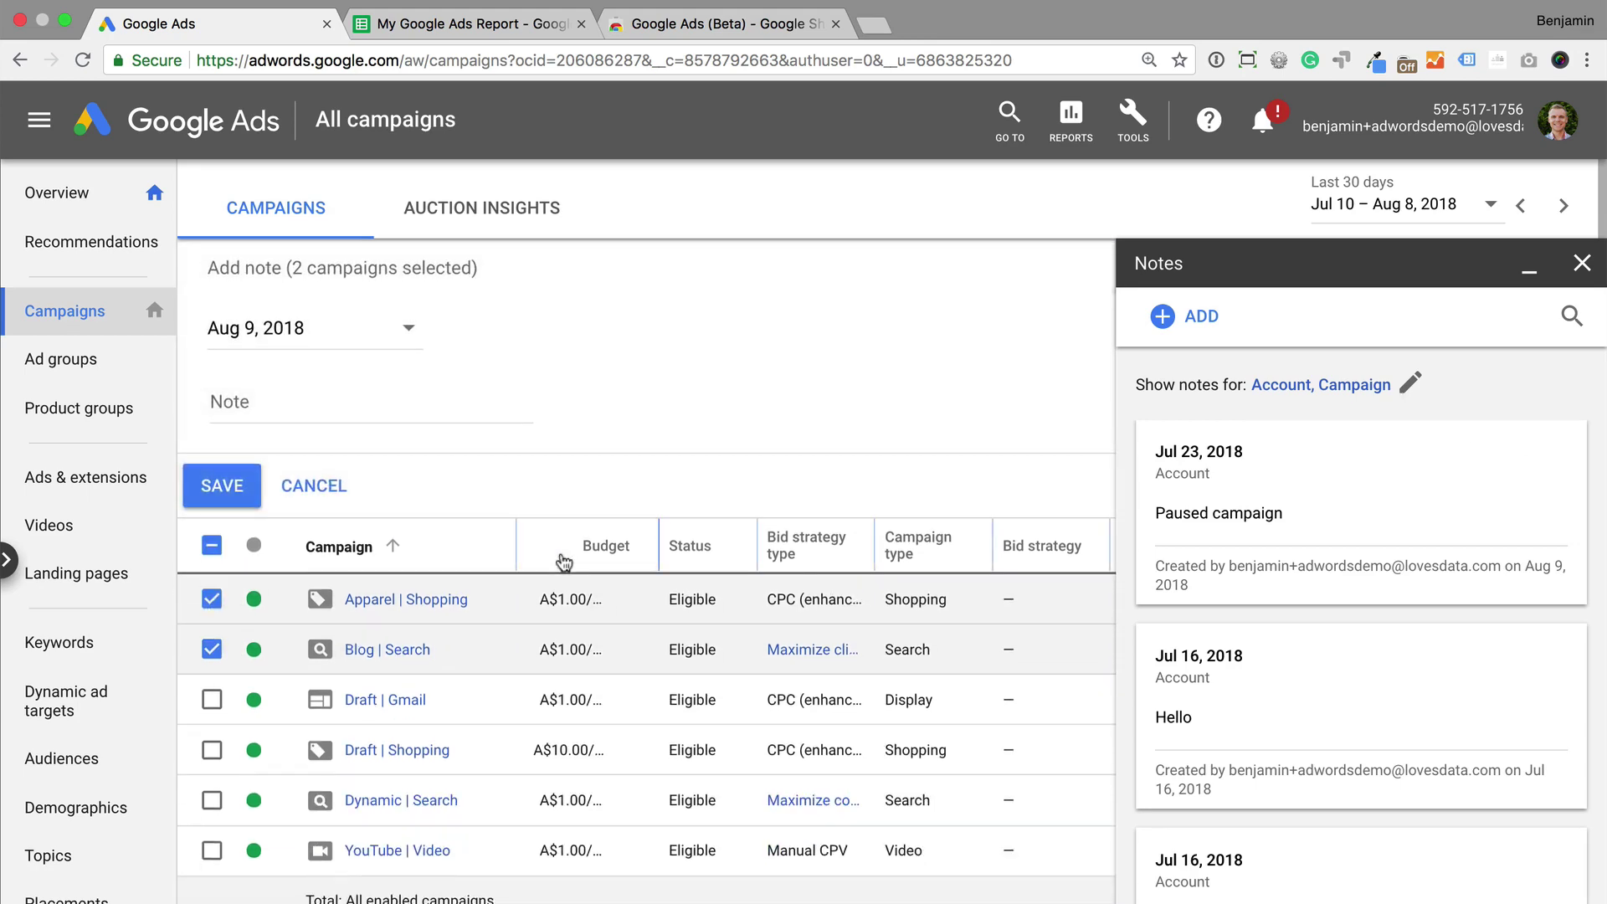
click(302, 409)
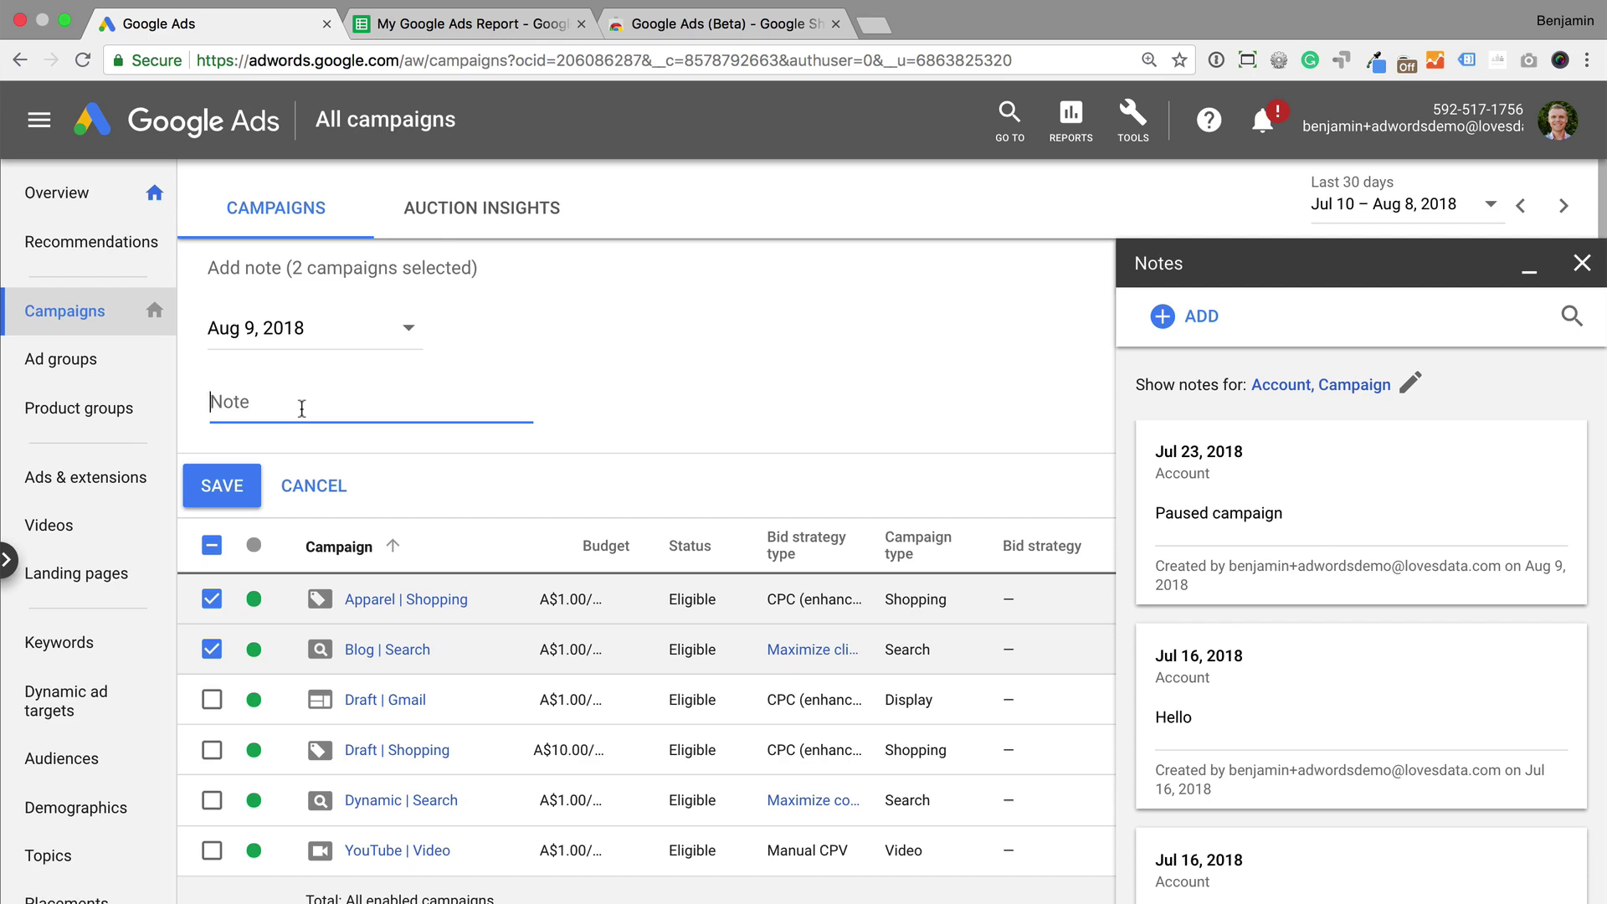
In My Google Ads Report, check the Google Ads (Beta) add-on and view its store page
click(450, 28)
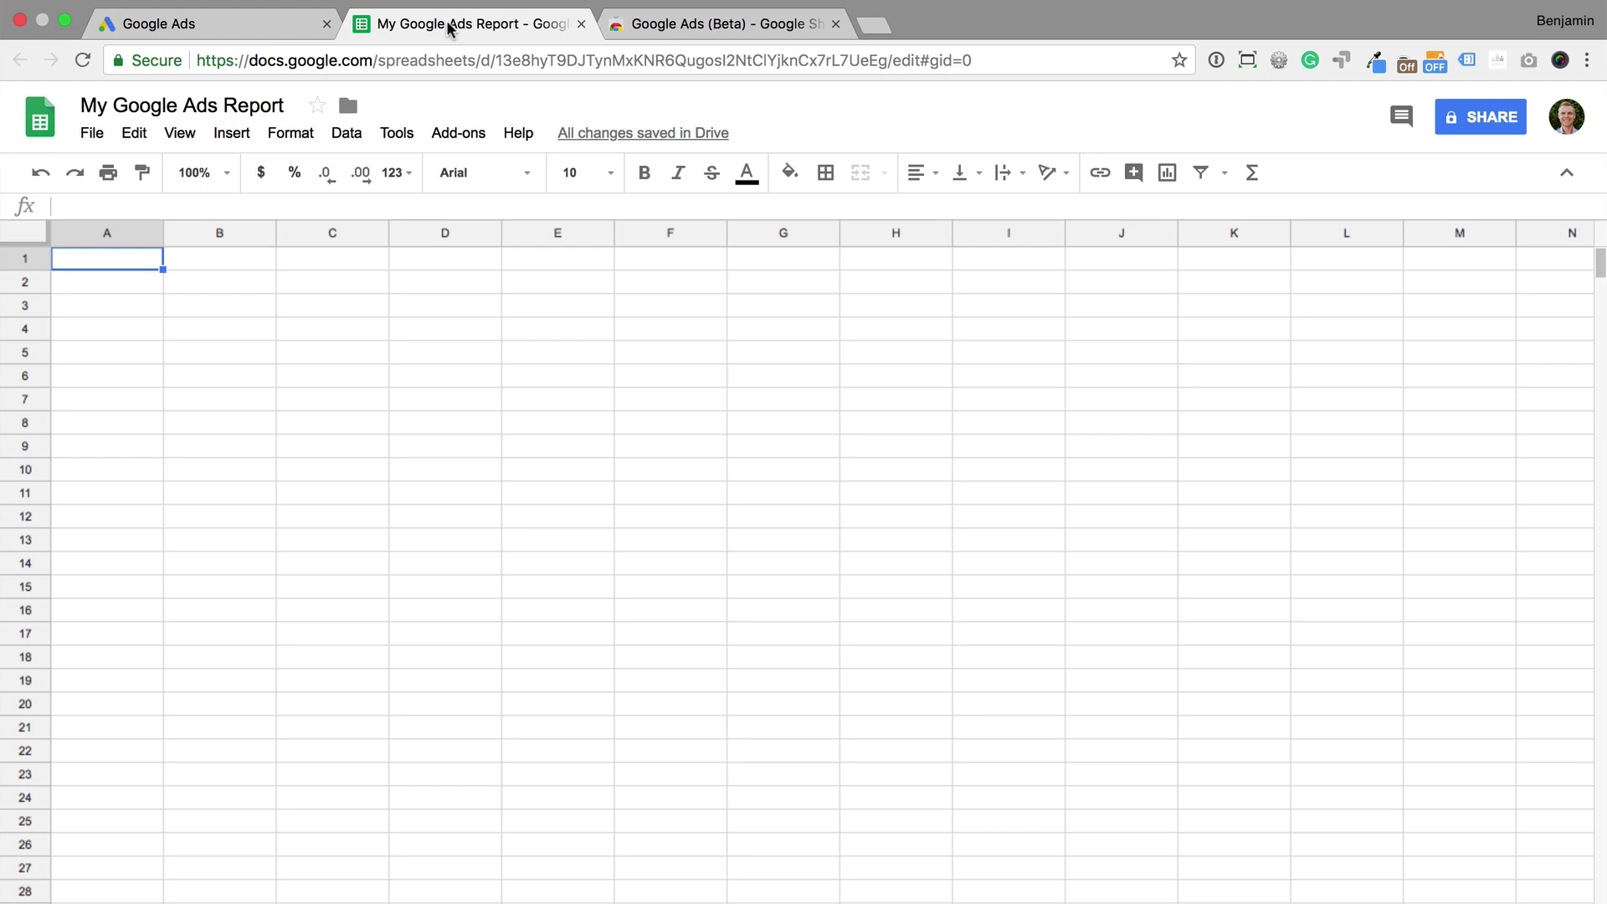
click(465, 138)
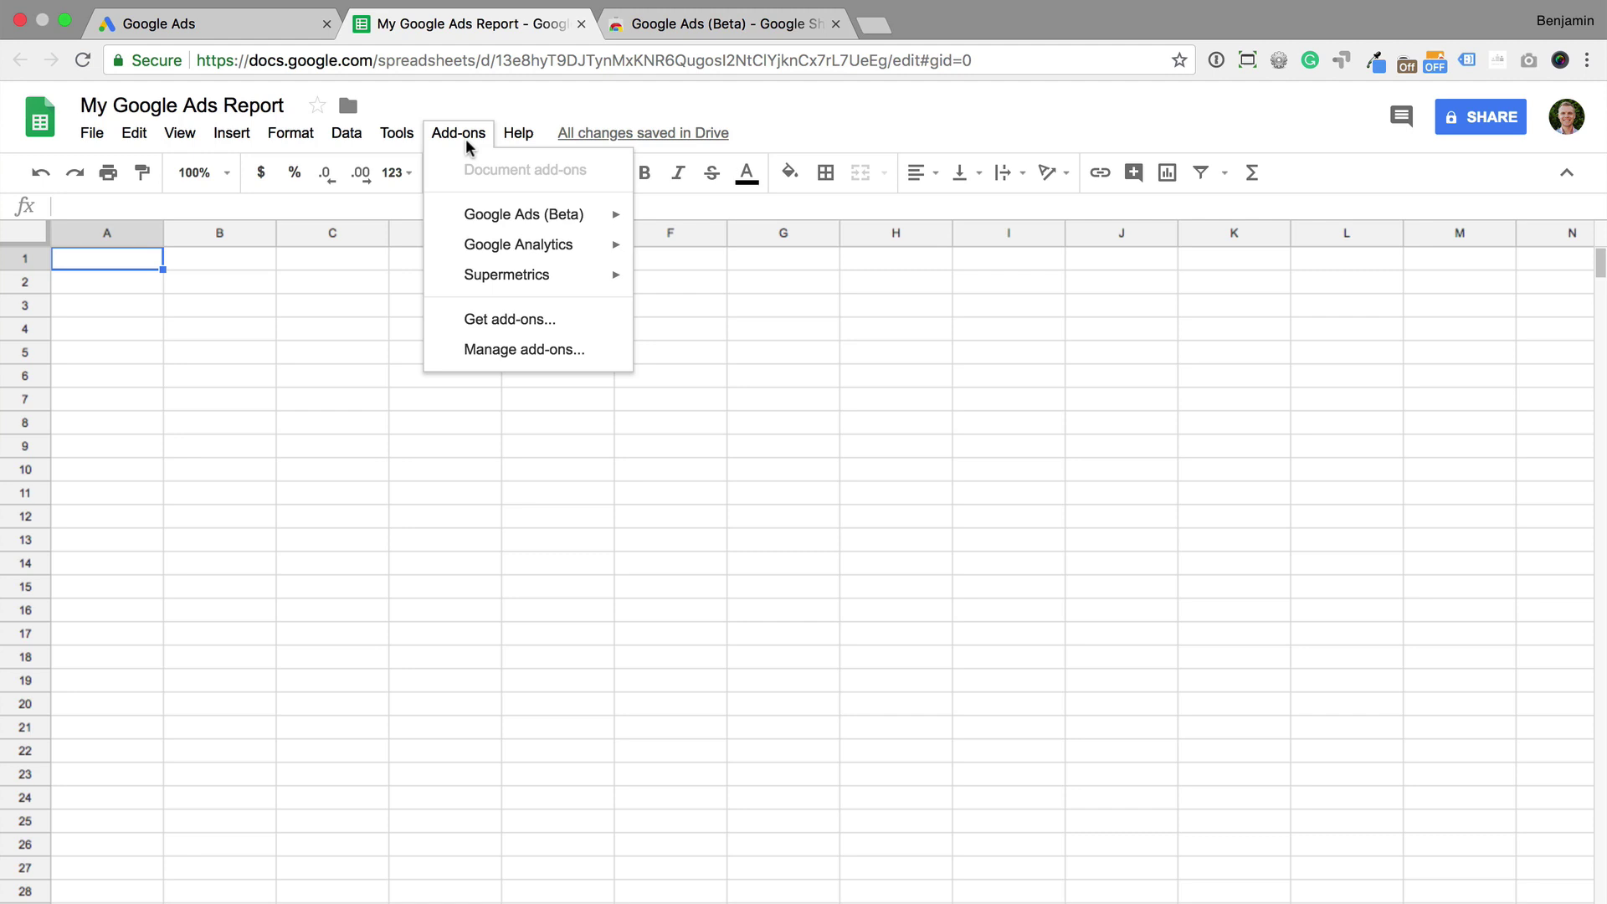
mouse_move(513, 218)
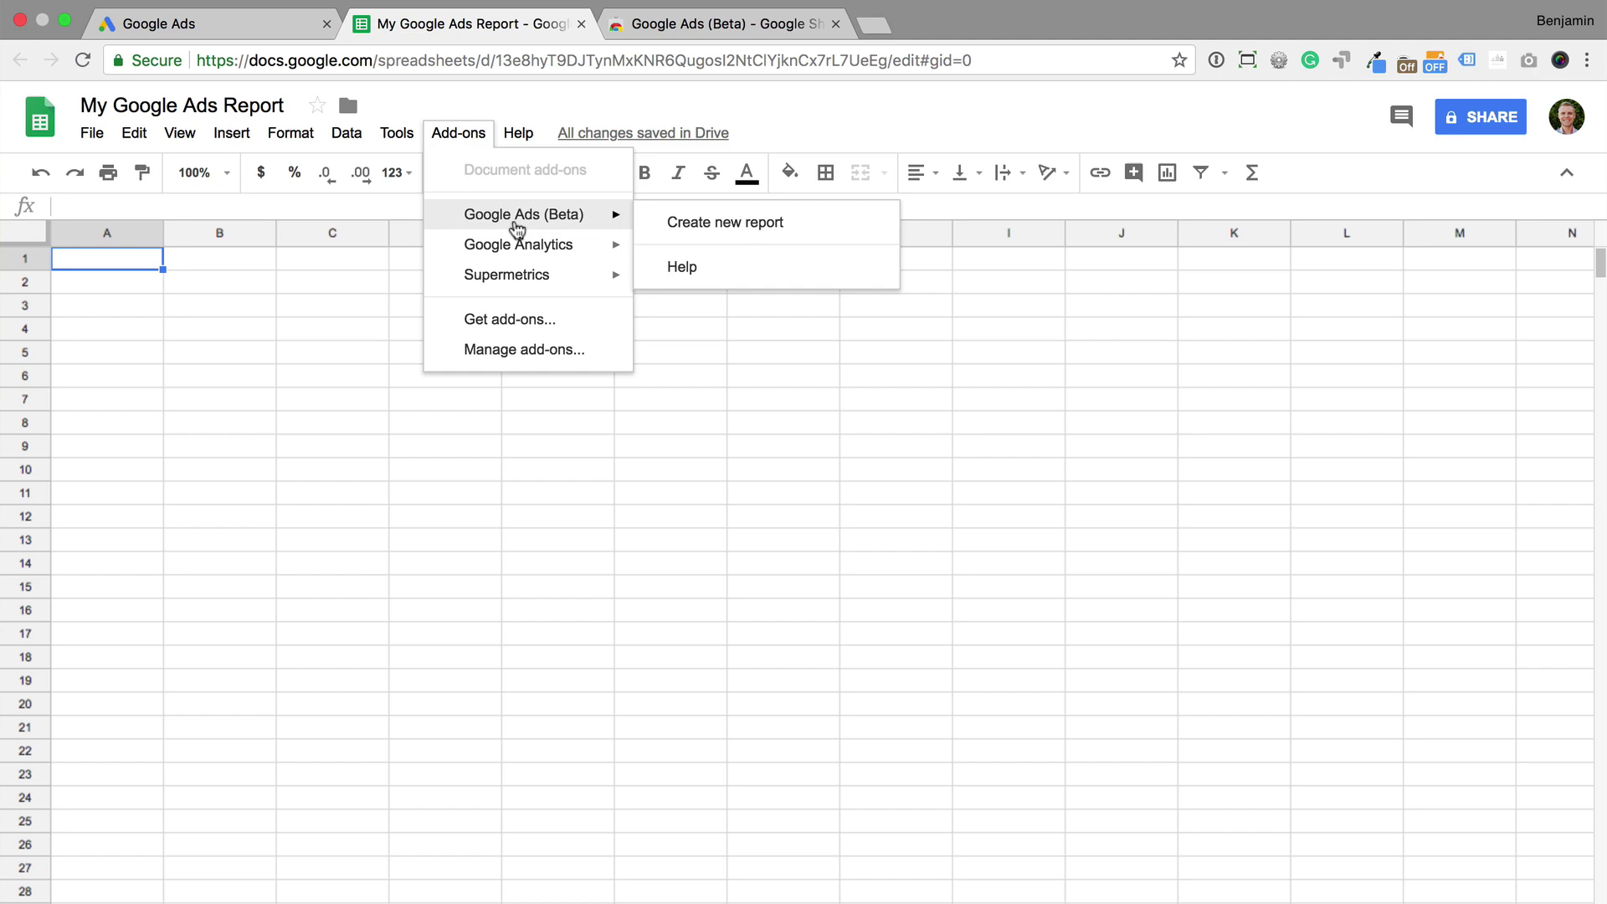
click(725, 27)
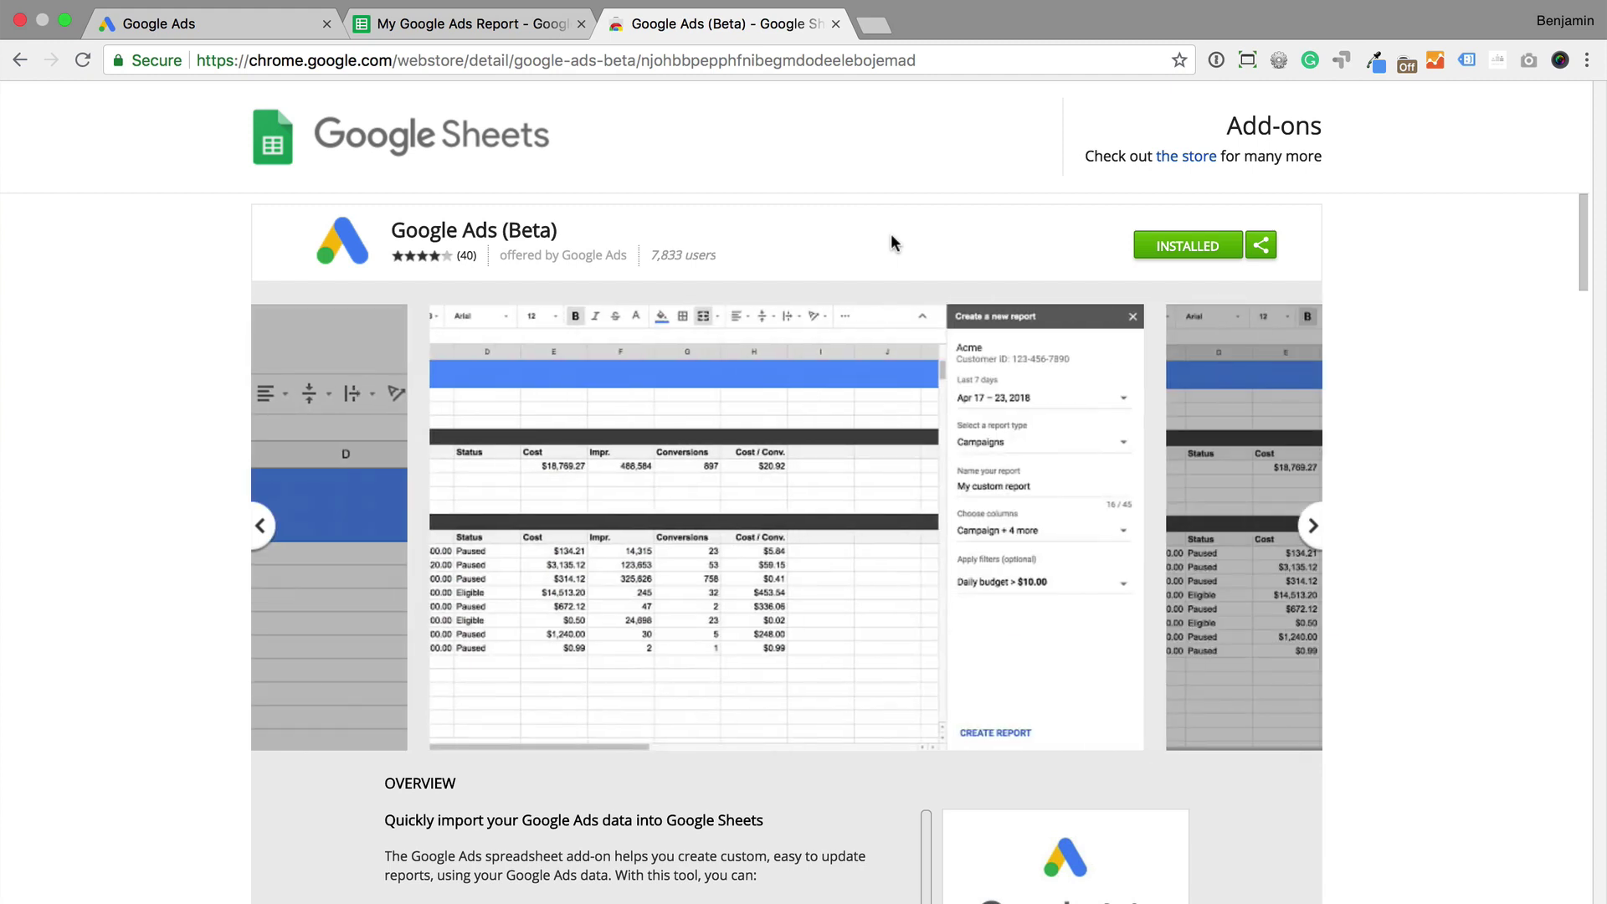
Go back to the My Google Ads Report spreadsheet after reviewing the add-on listing
click(505, 28)
Start a new Google Ads (Beta) report and sign in with the Google Ads account
click(469, 133)
mouse_move(527, 219)
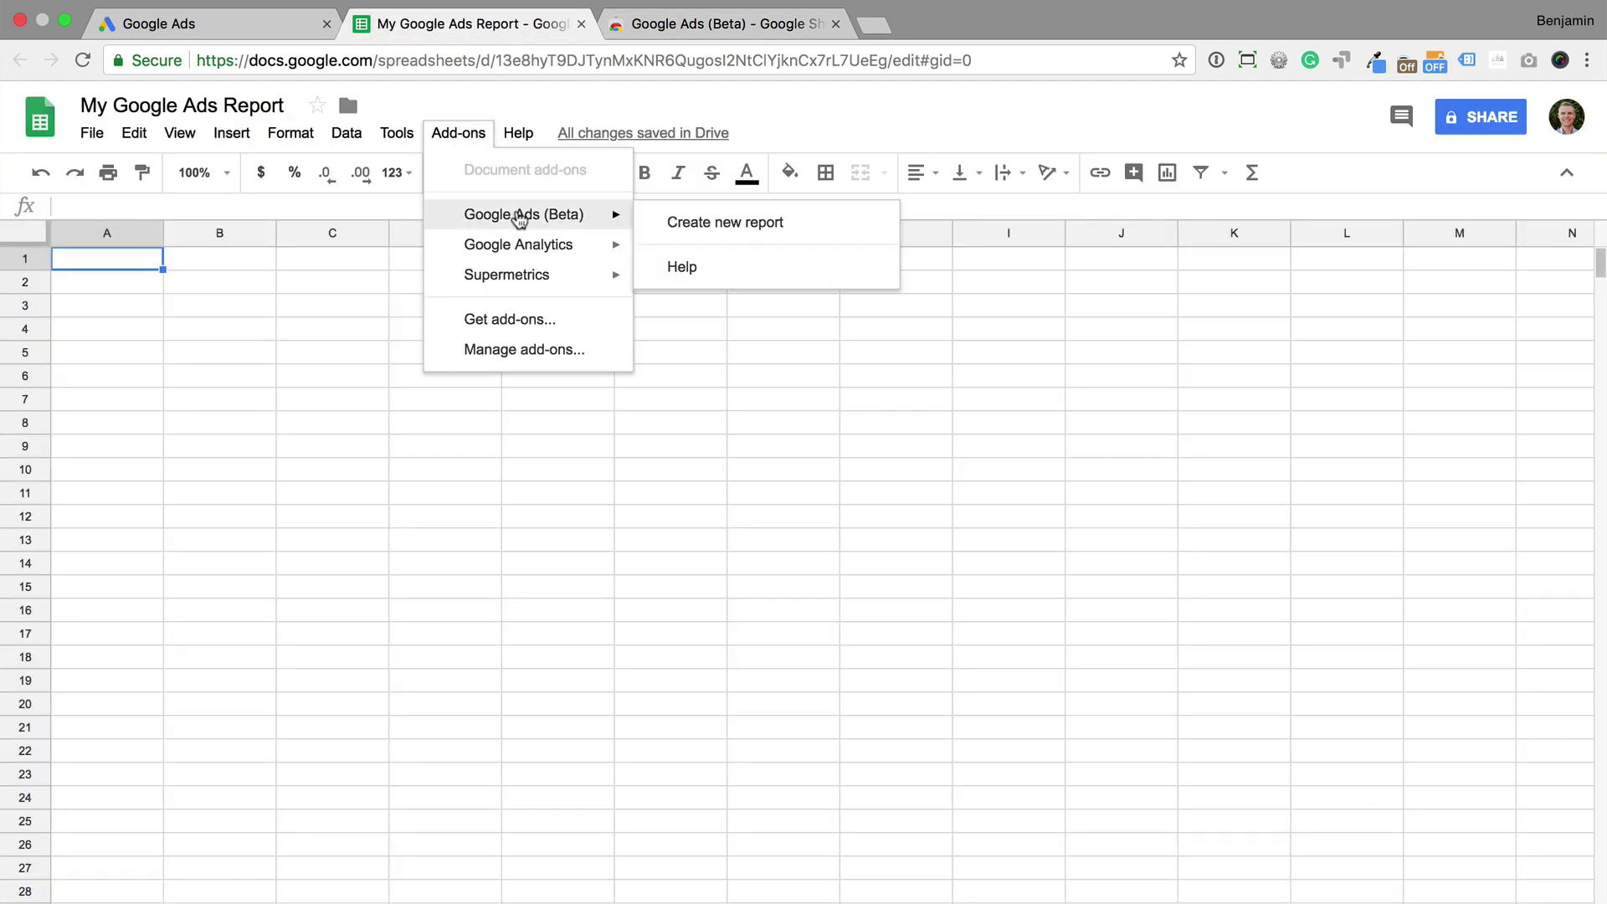
click(731, 225)
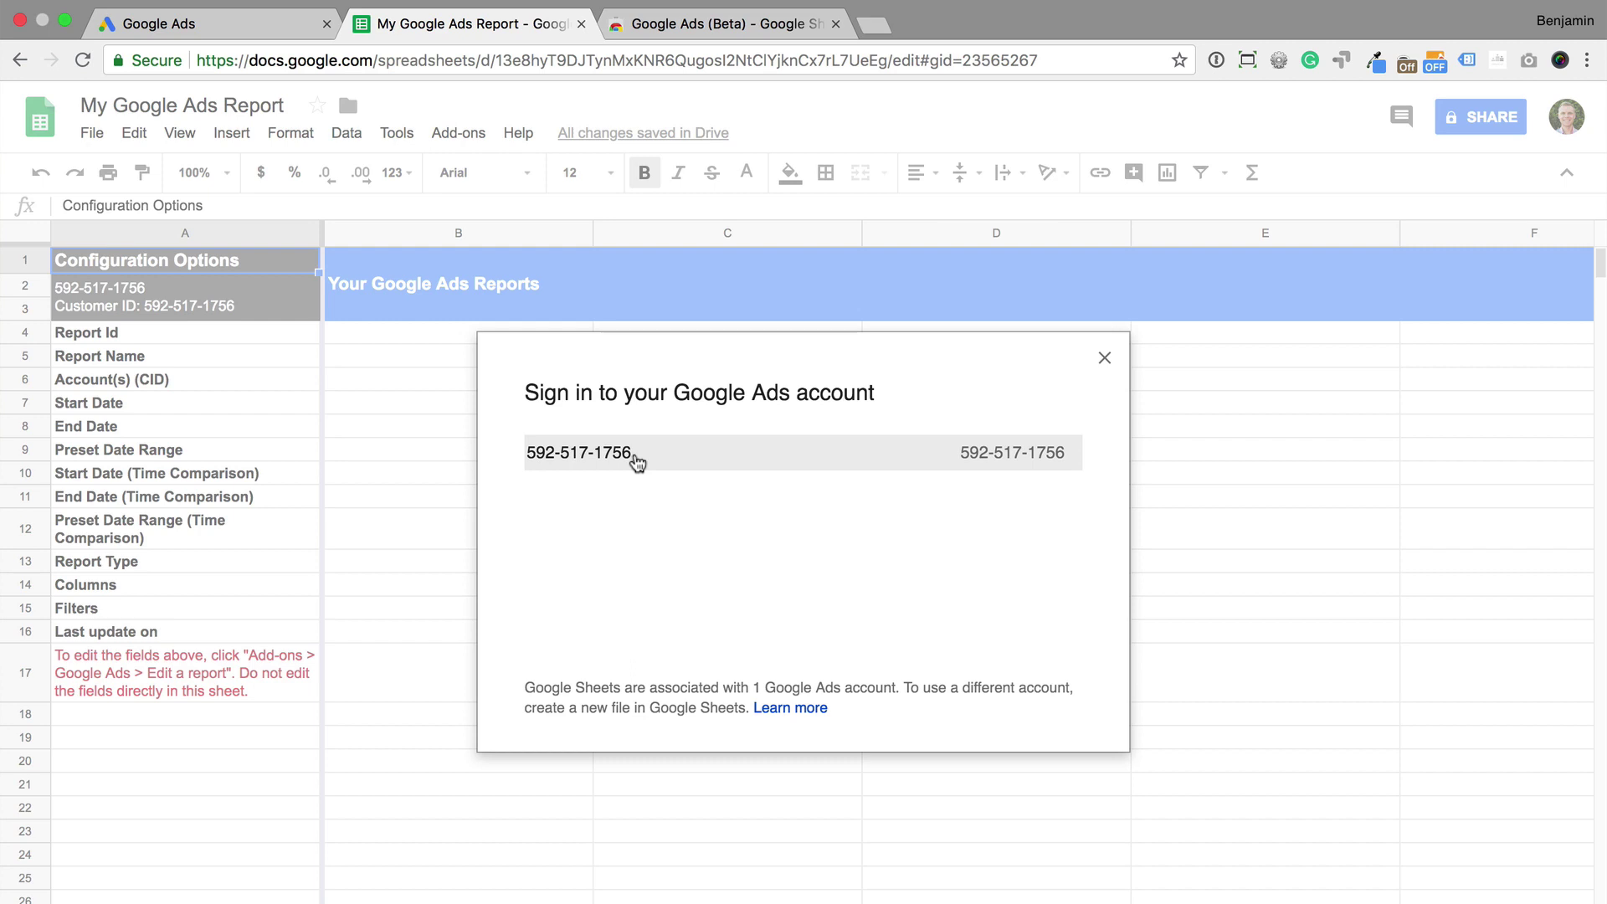
click(636, 459)
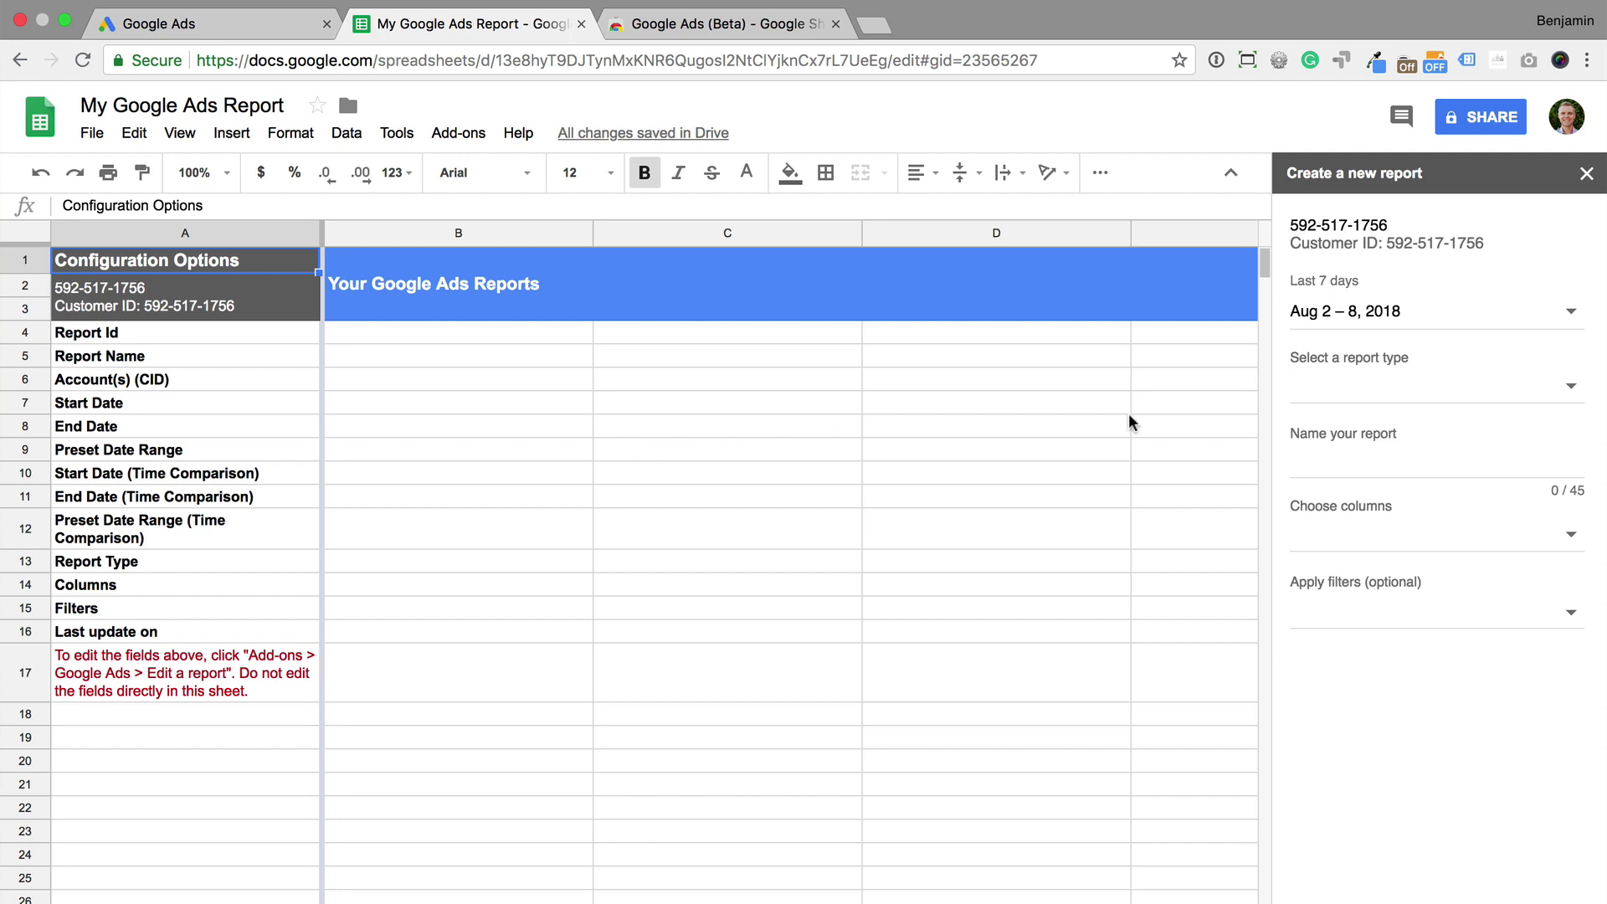
Set up a Campaigns-type report named 'Campaign Report'
click(1341, 405)
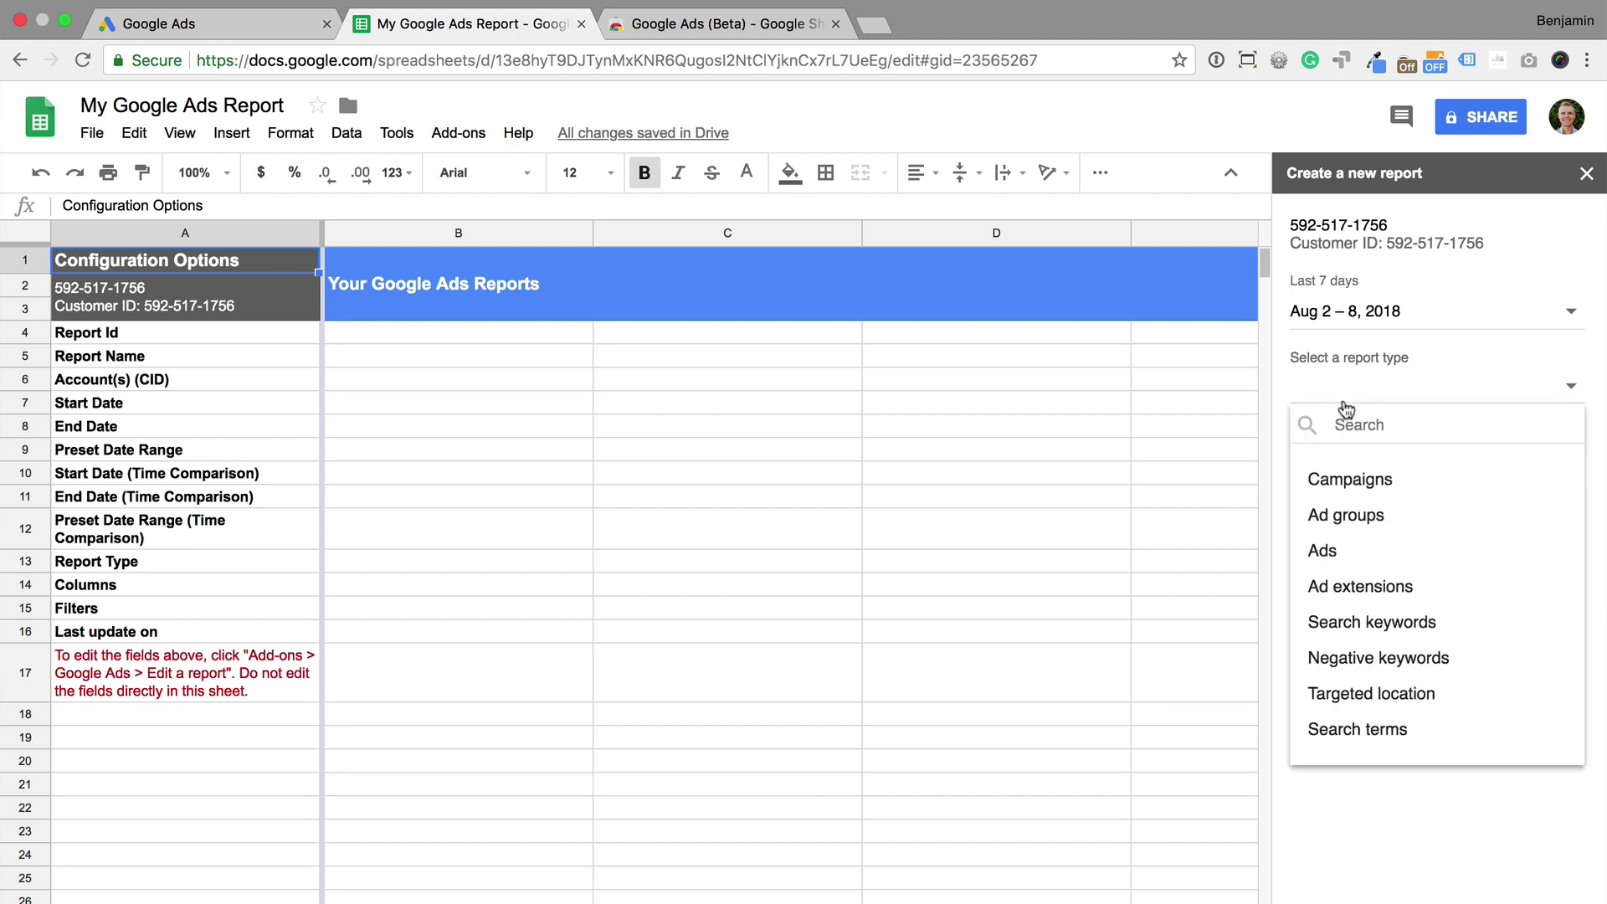
click(1423, 491)
click(1409, 467)
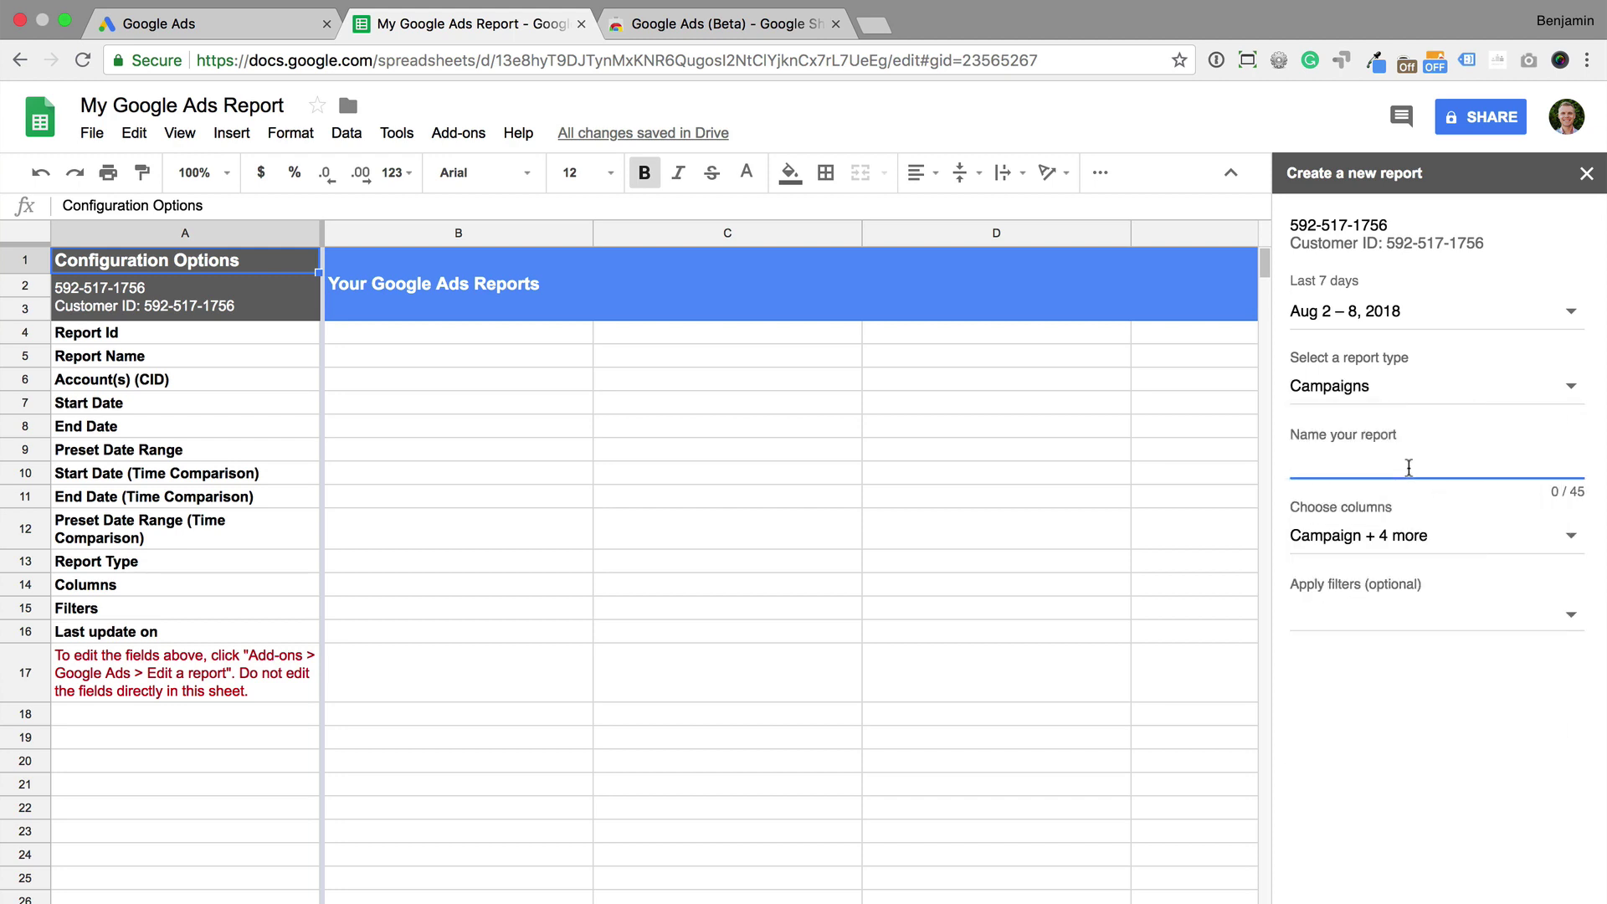
text(Campaign Report)
Add Conversion action and Conversion category as report columns, then revisit the Google Ads (Beta) add-on menu
click(1451, 539)
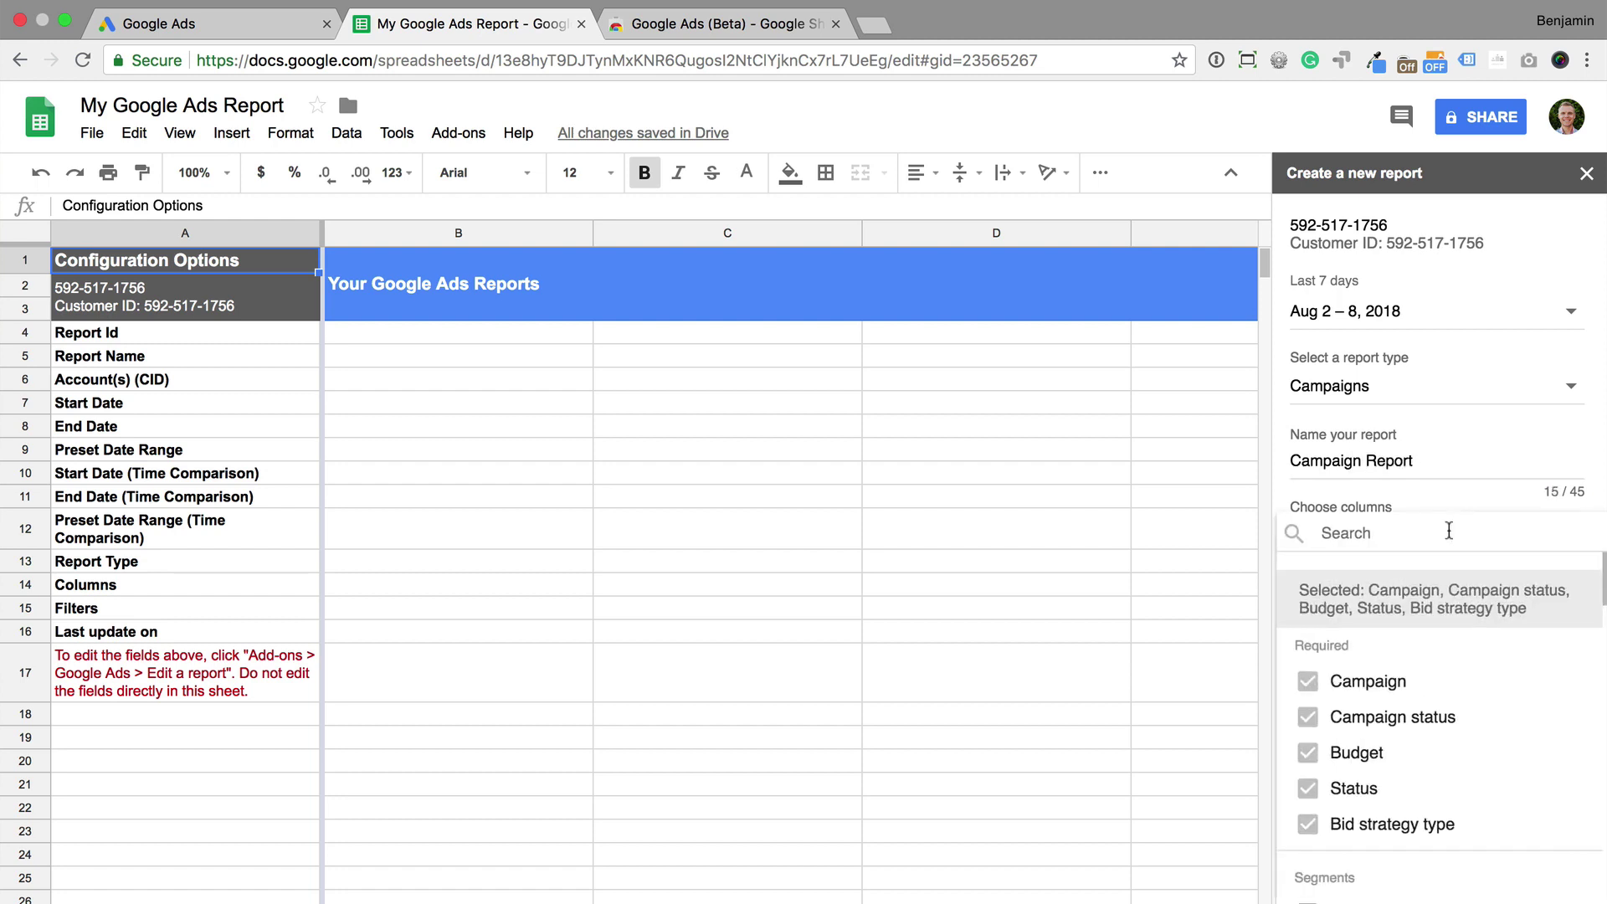
scroll(1486, 802, down, 5)
scroll(1484, 803, down, 3)
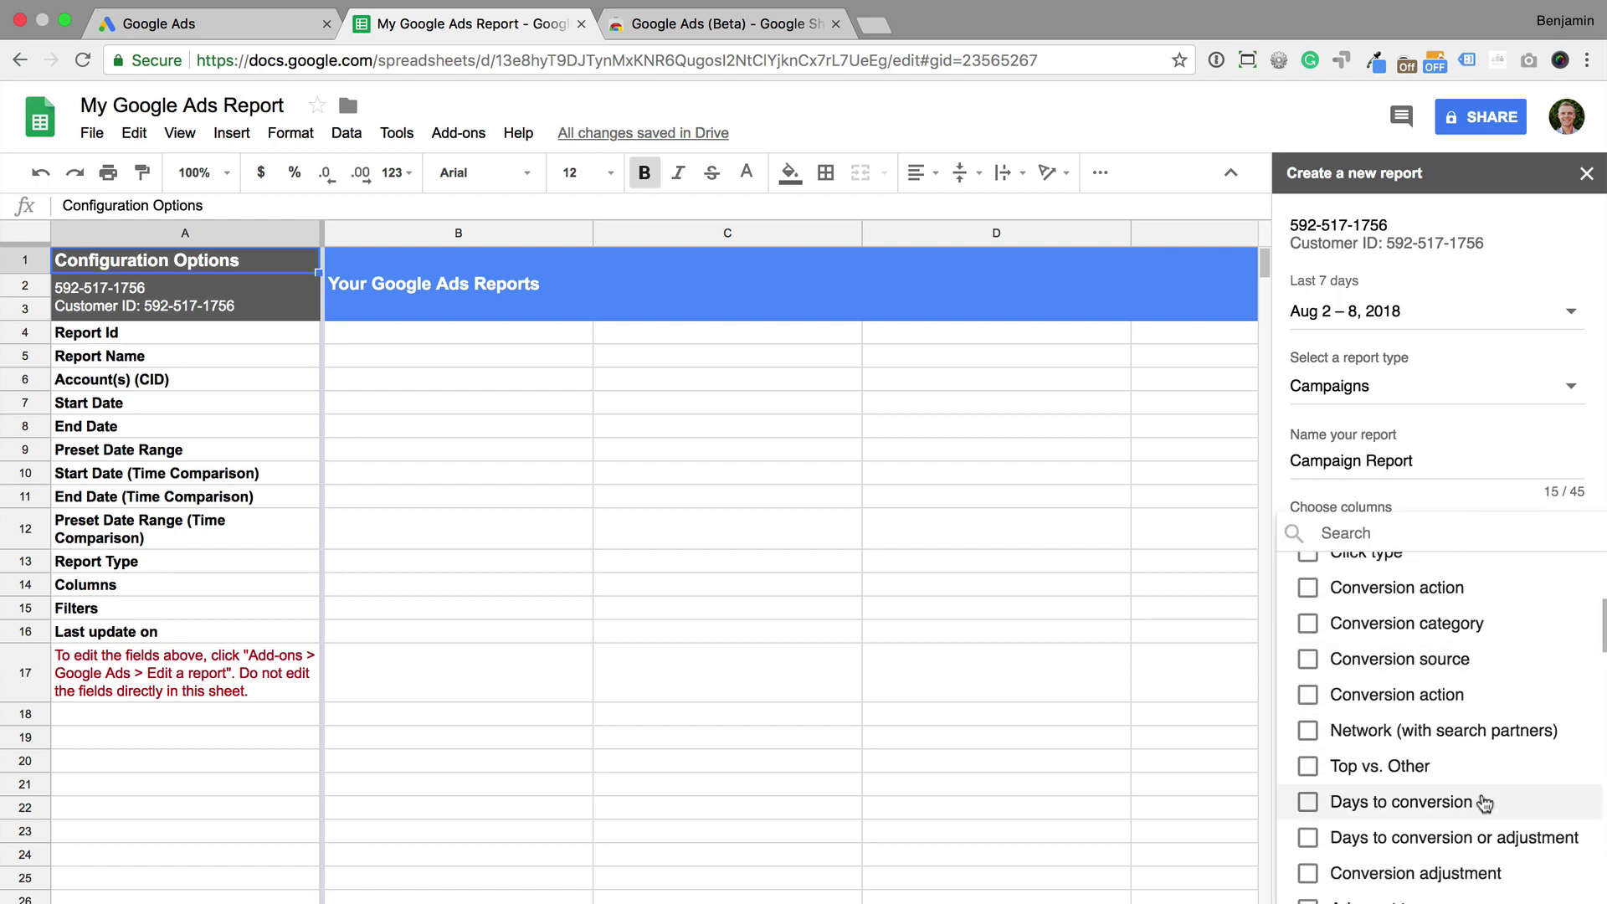
scroll(1471, 703, up, 2)
click(1308, 651)
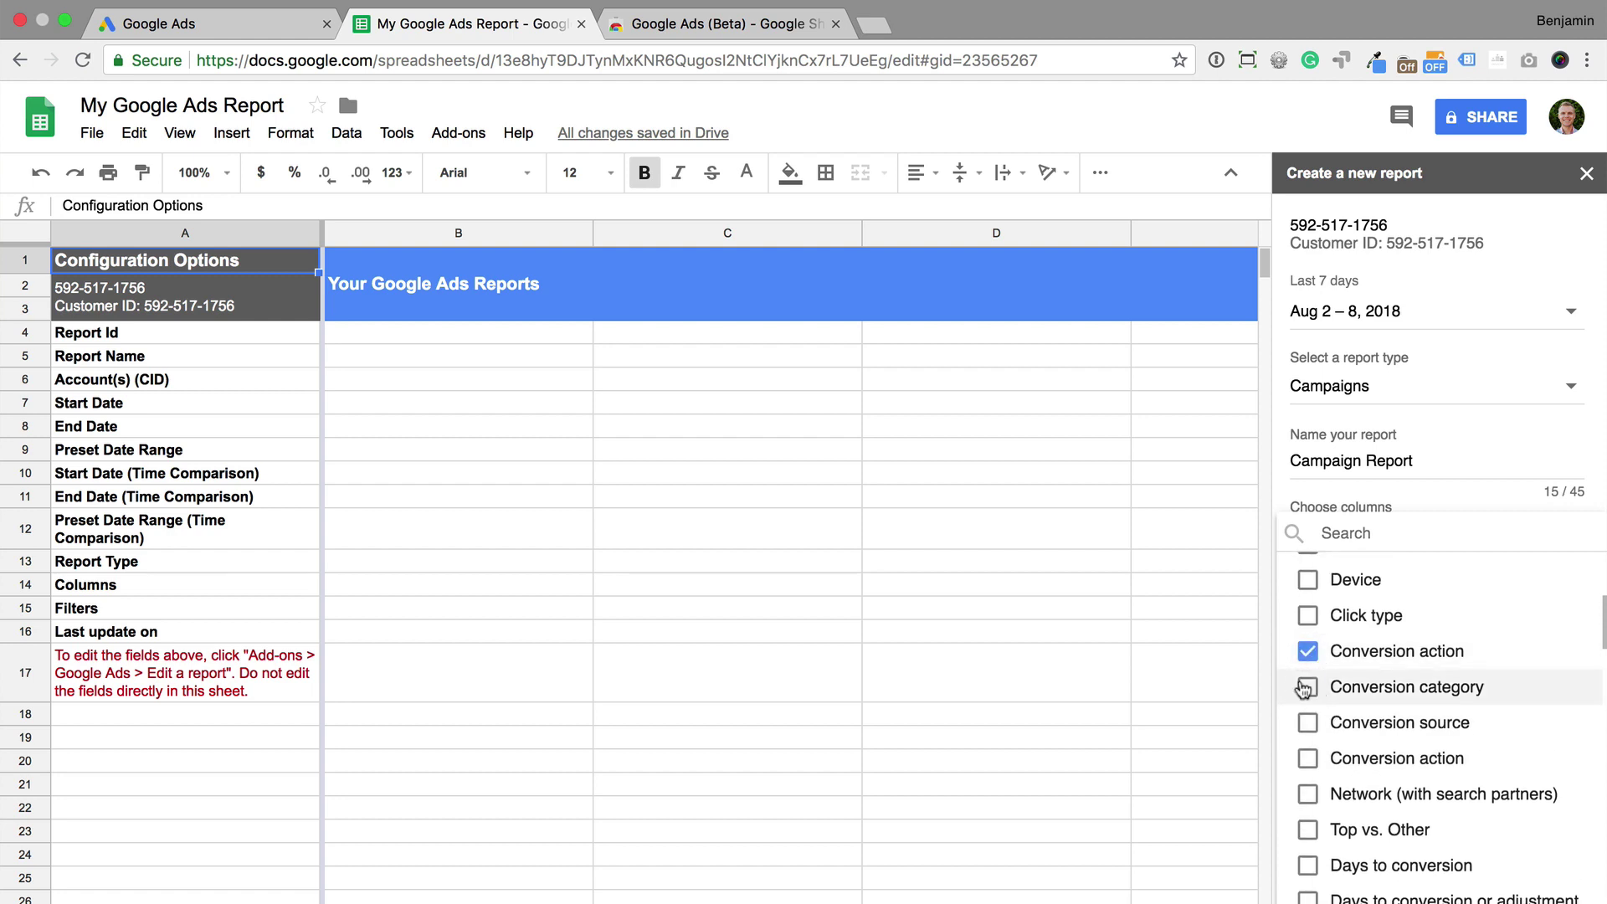
click(1308, 687)
click(1283, 492)
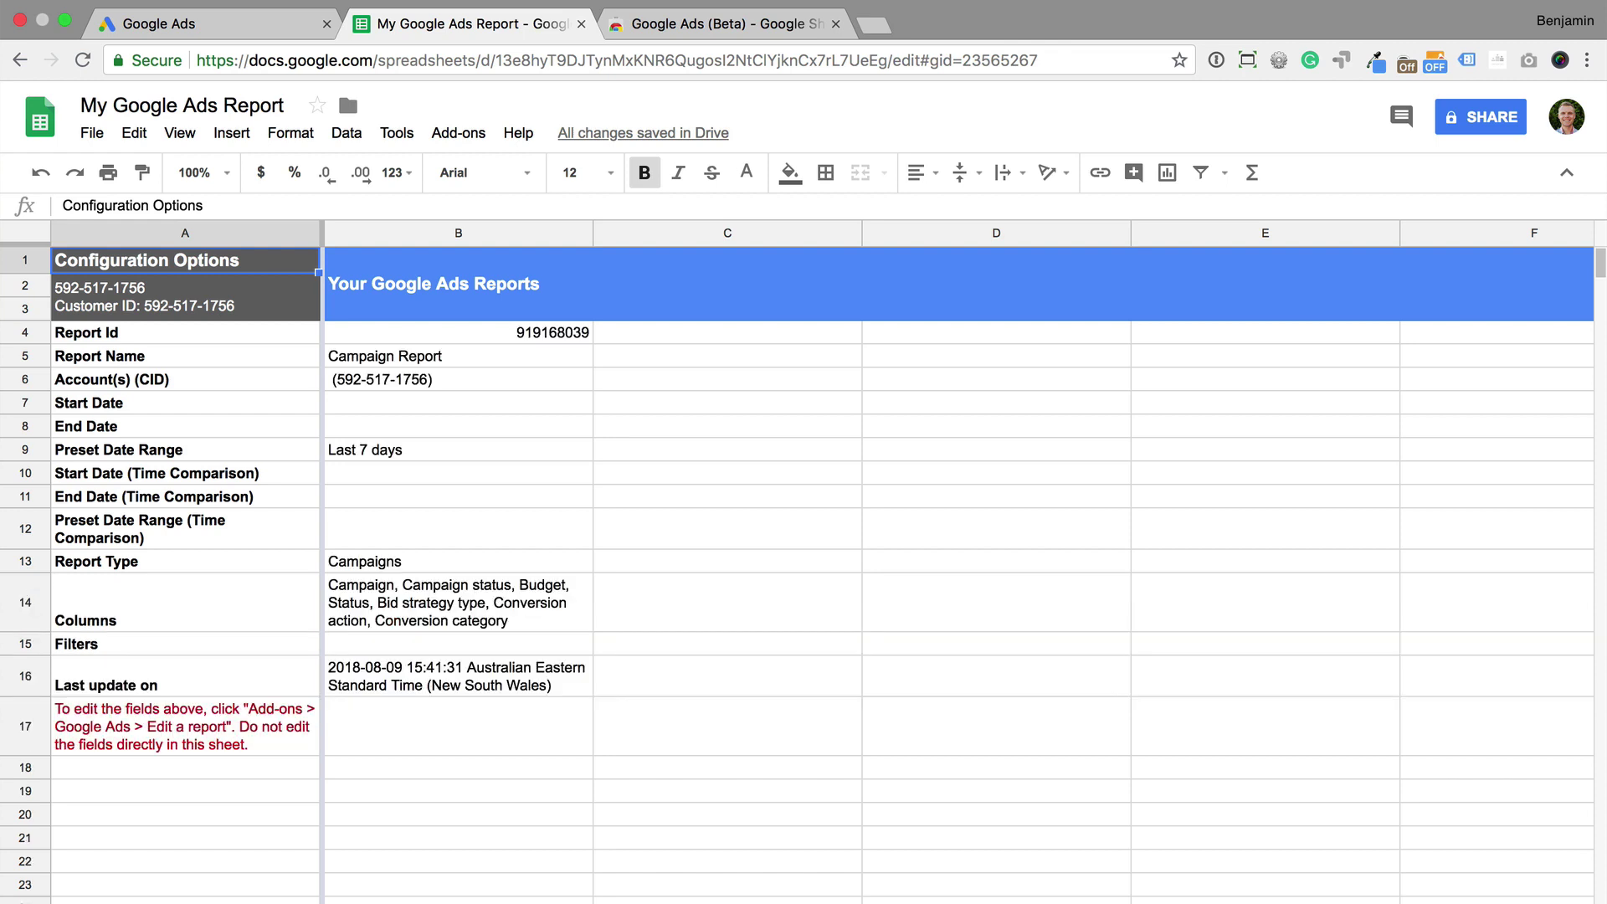
click(459, 134)
mouse_move(580, 225)
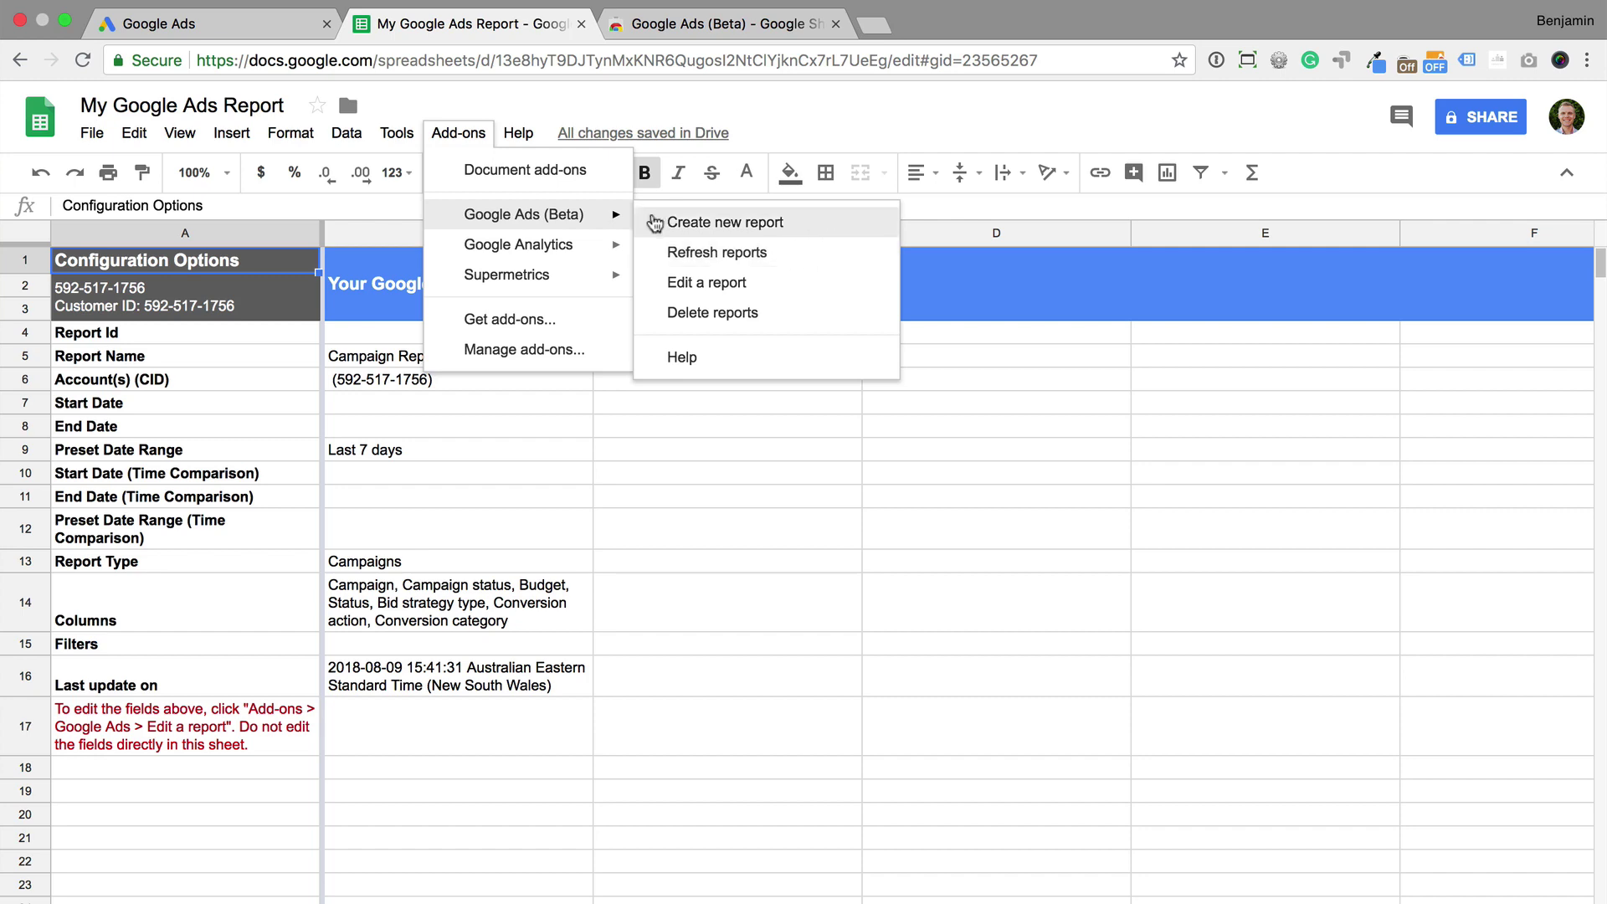
Open Keyword Planner from Google Ads tools and preview the find-keywords and search-volume panels
click(268, 30)
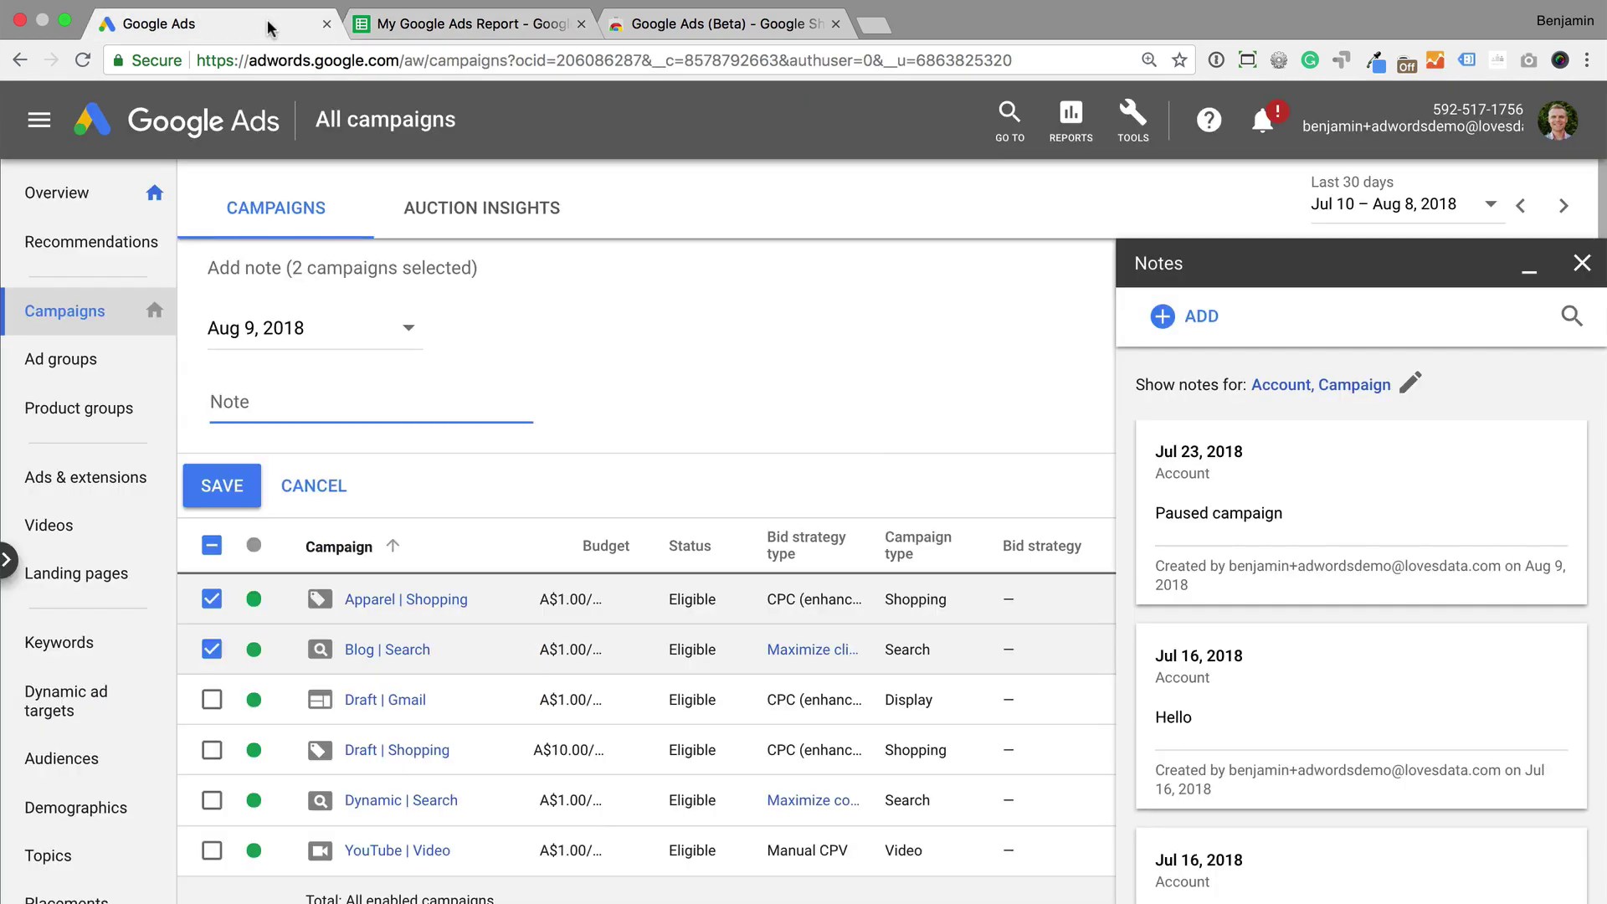
click(1133, 121)
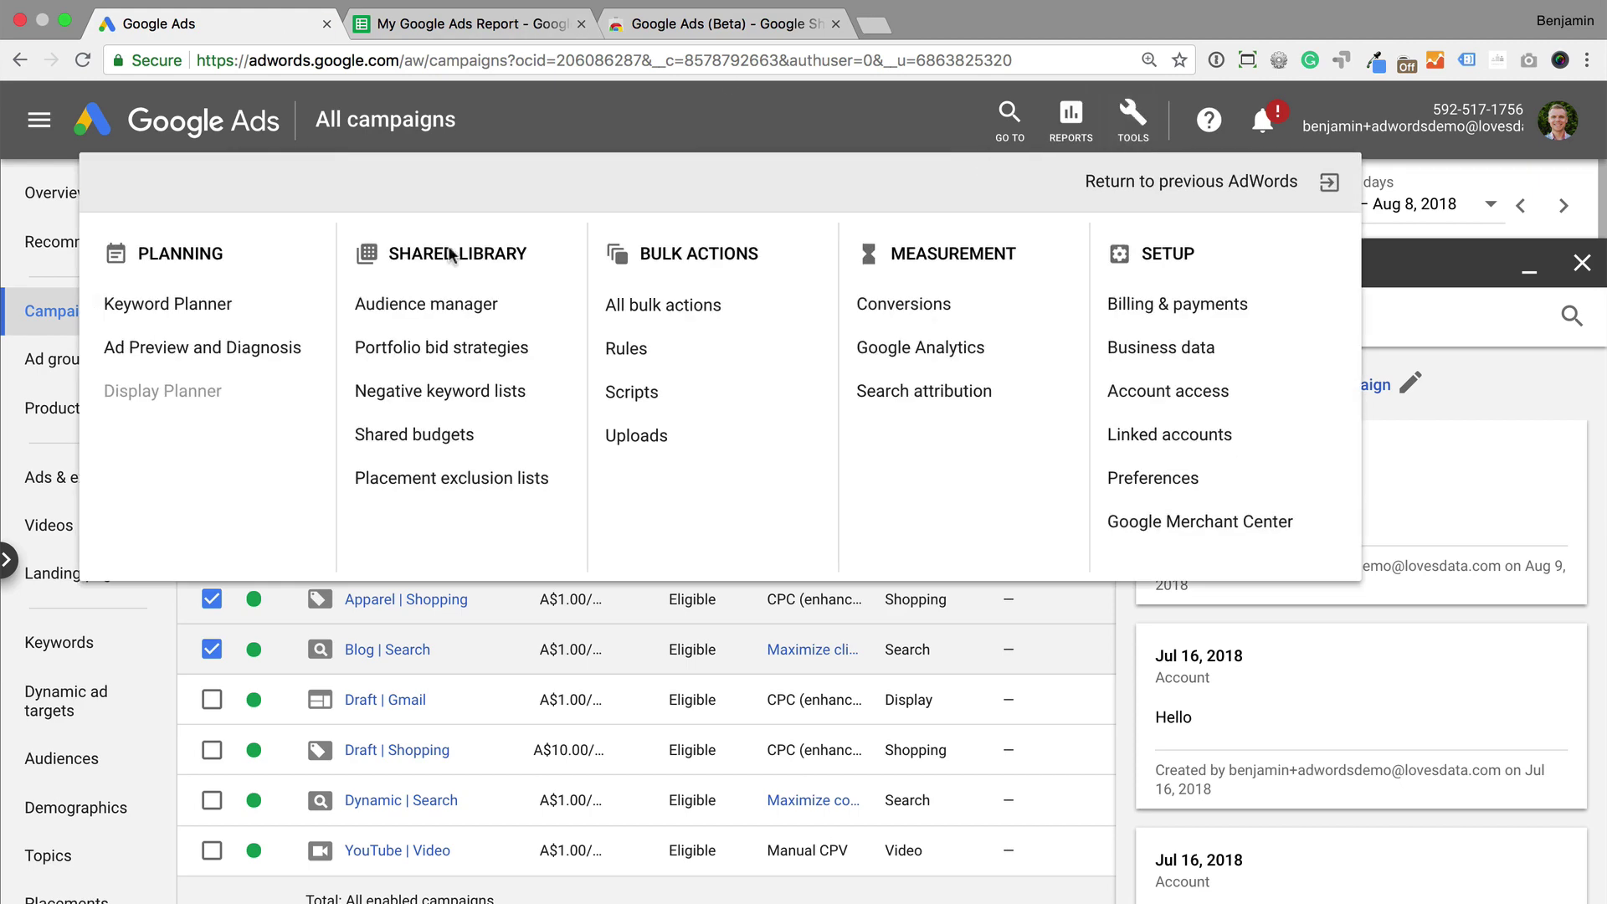
click(249, 307)
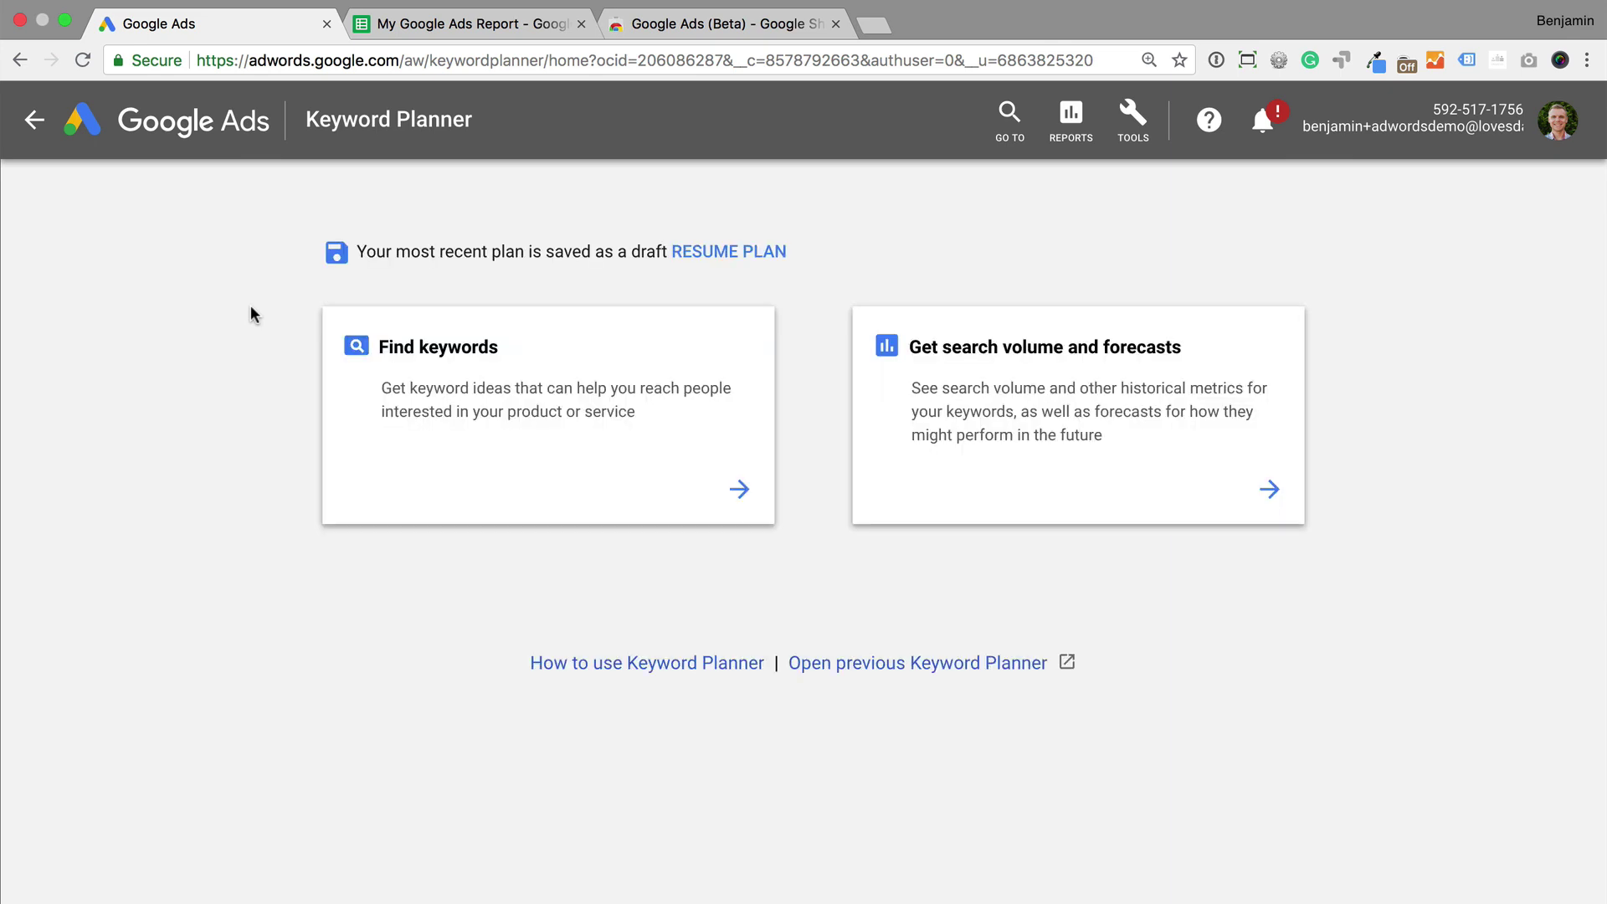
click(539, 427)
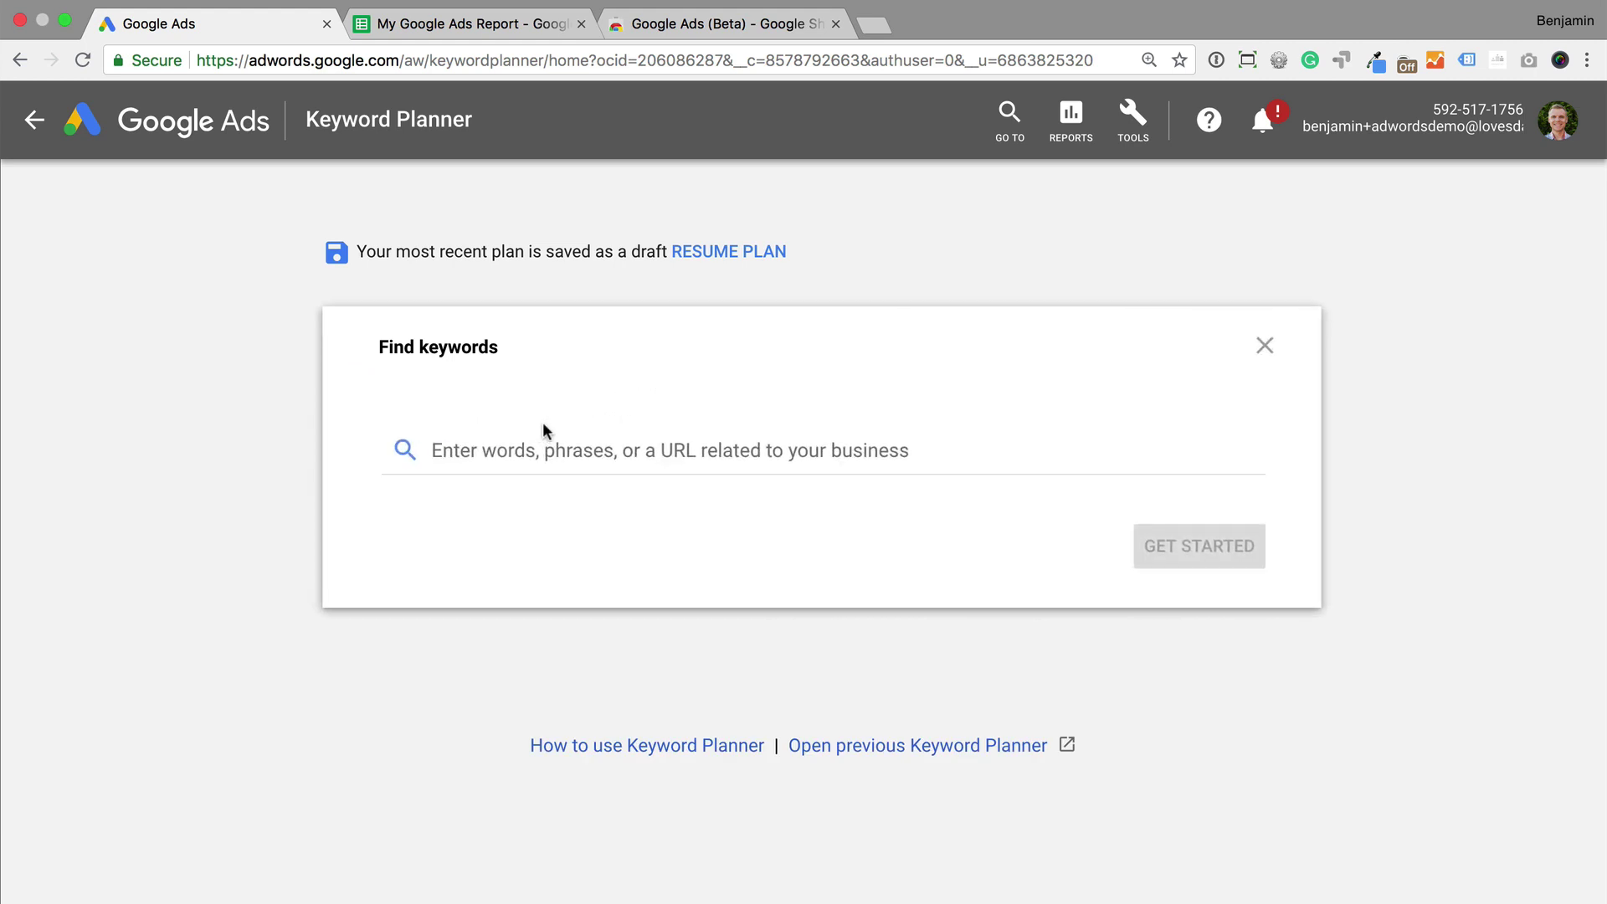
click(1262, 347)
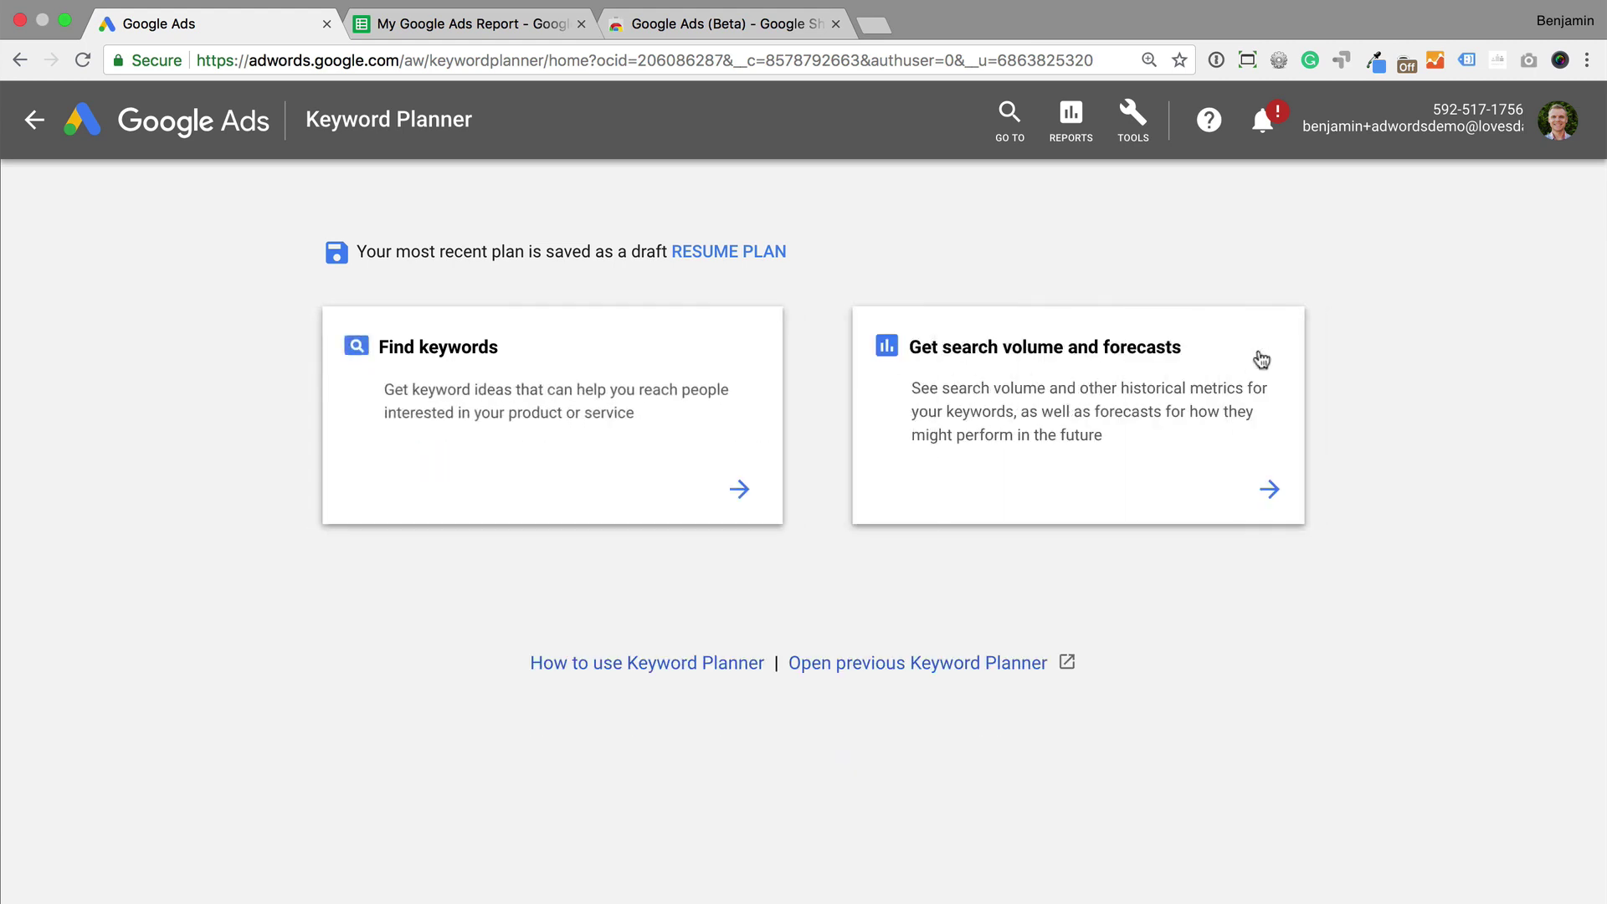
click(1178, 466)
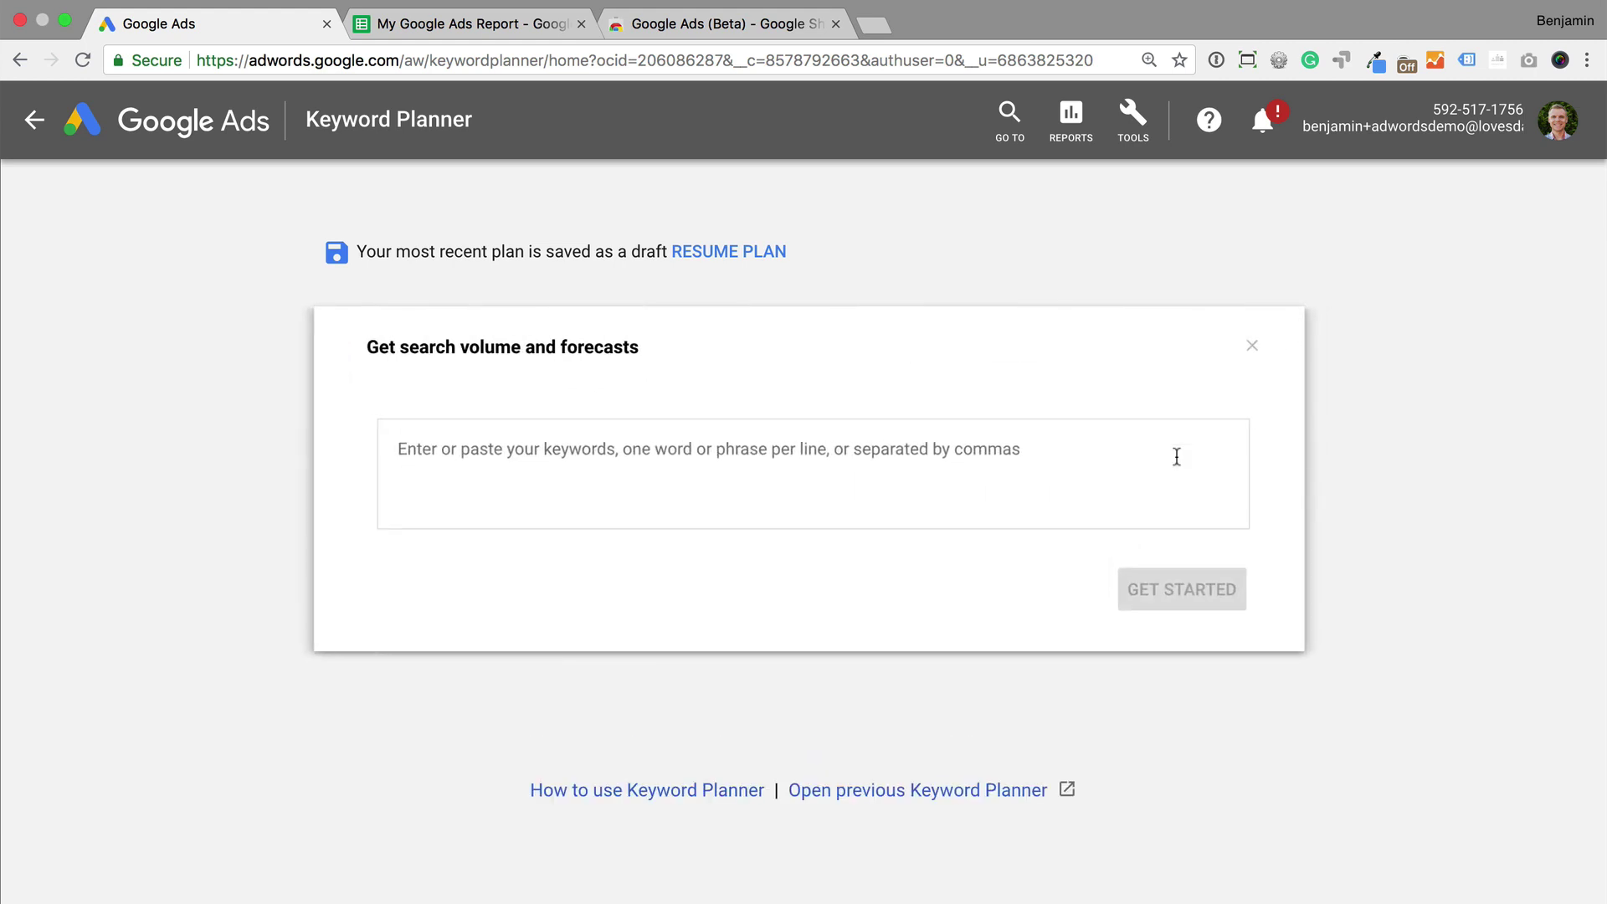
click(1251, 351)
Enter google ads as the seed keyword for finding new keyword ideas
click(737, 457)
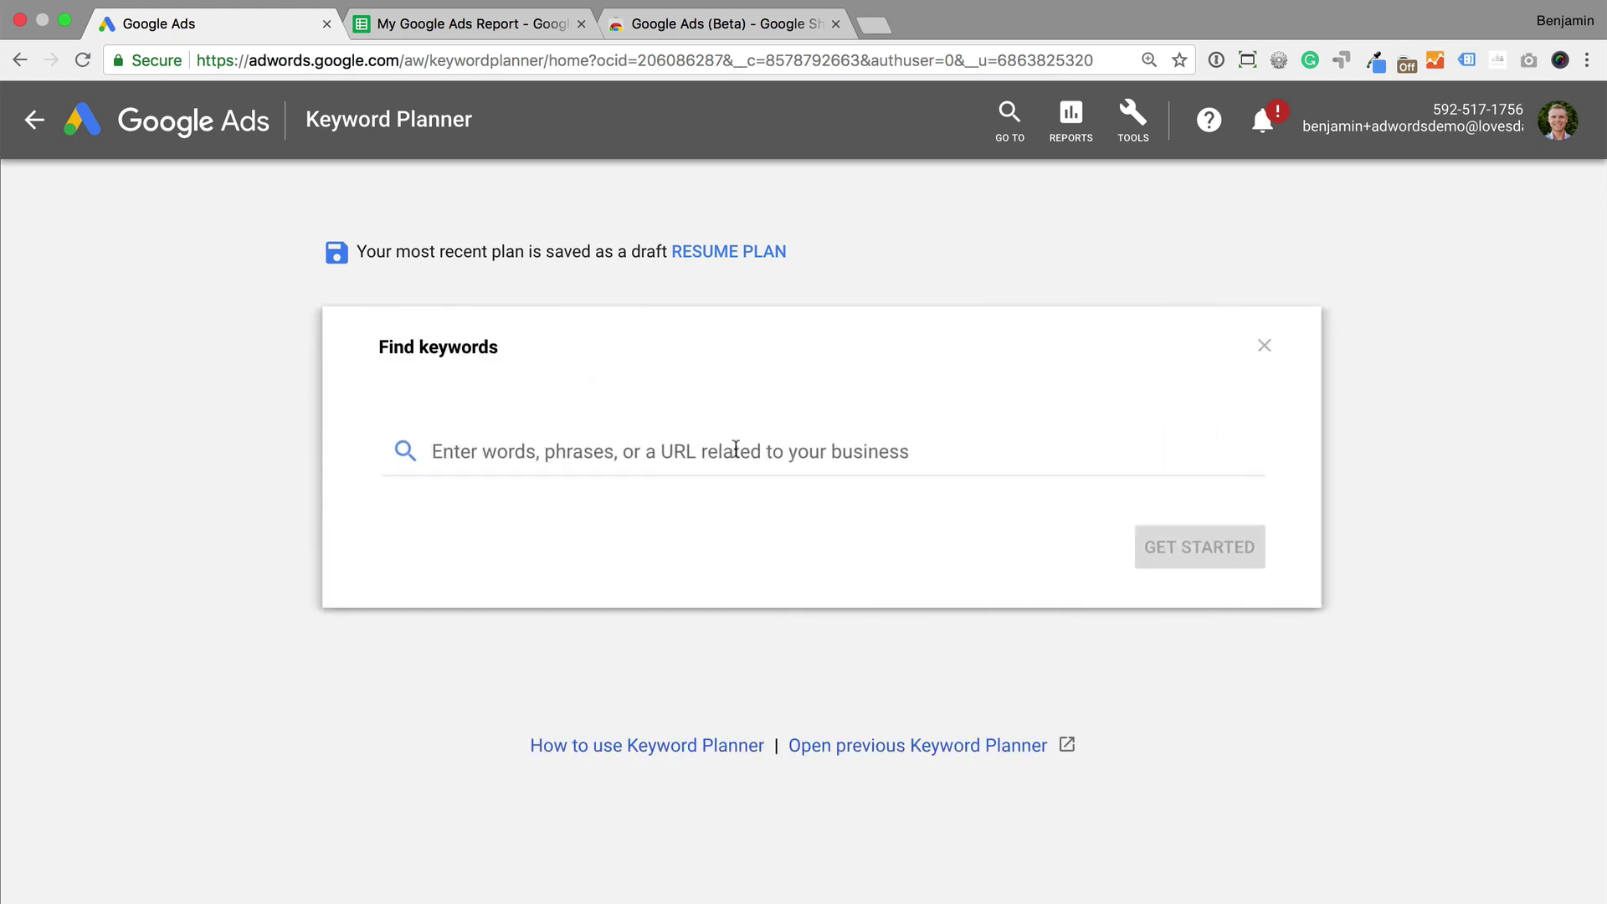
click(735, 452)
text(google ads)
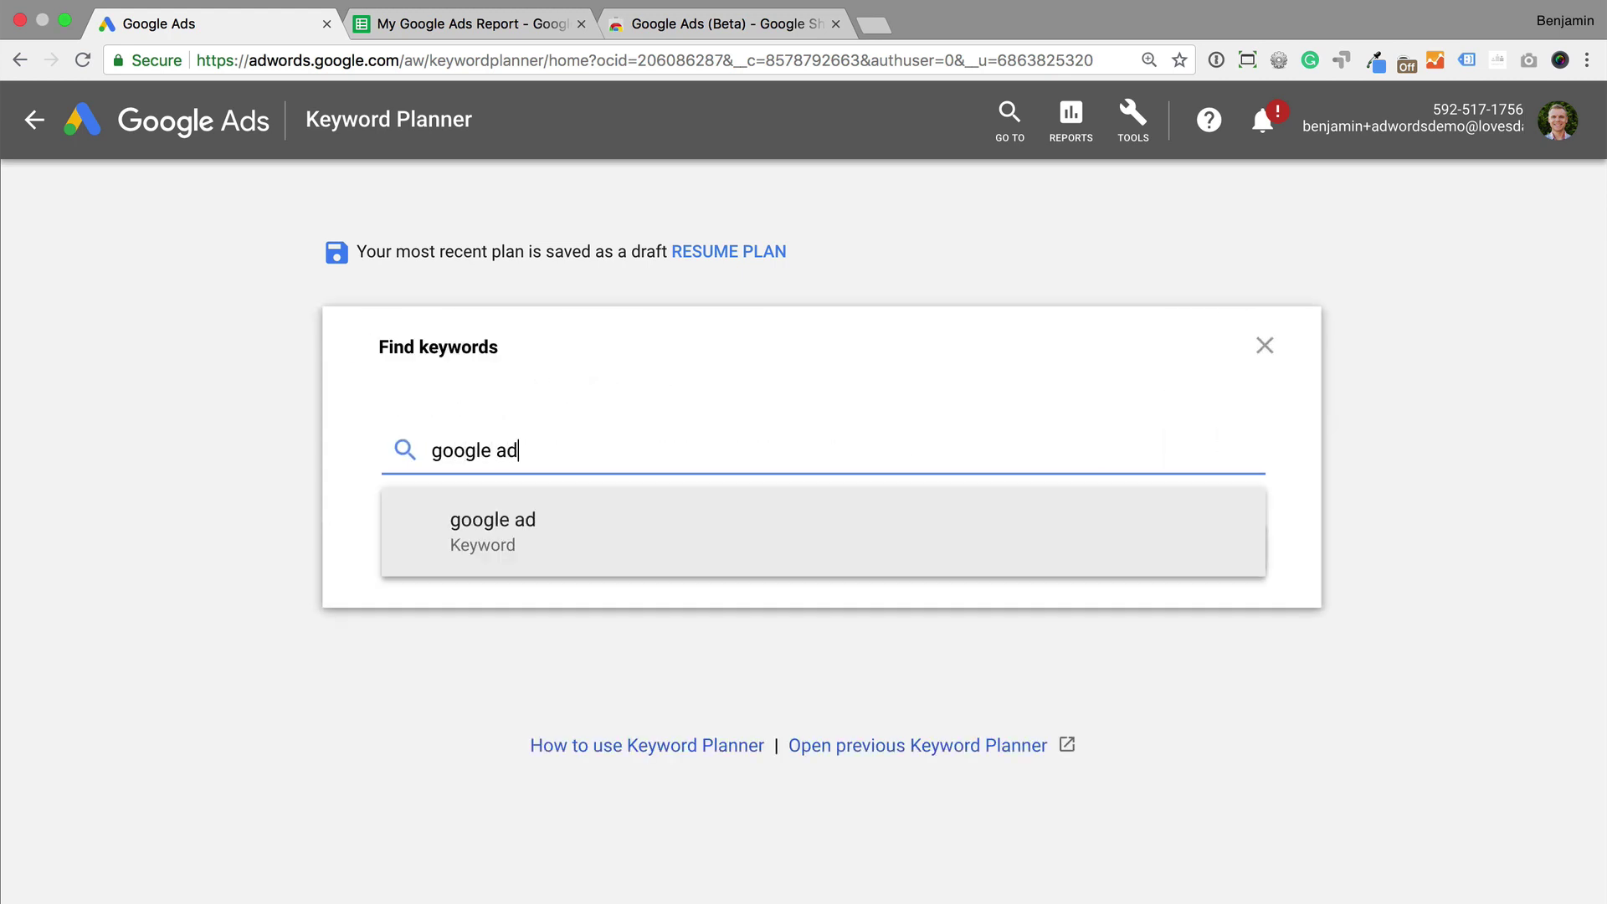
click(586, 556)
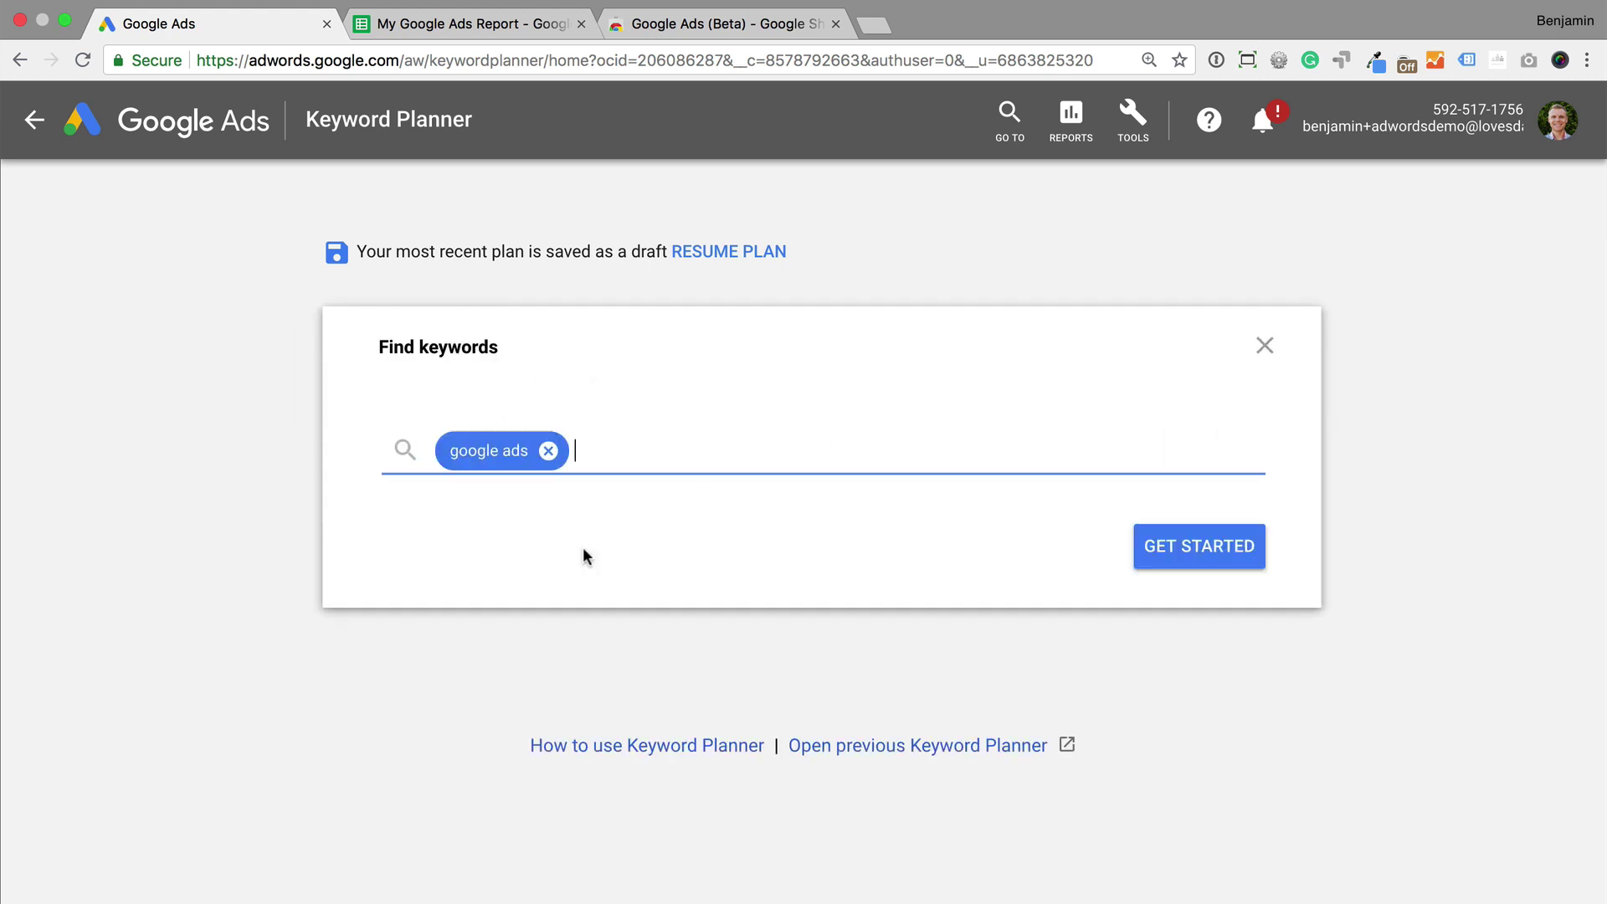
Generate keyword ideas for google ads and review their monthly search volumes
click(1171, 551)
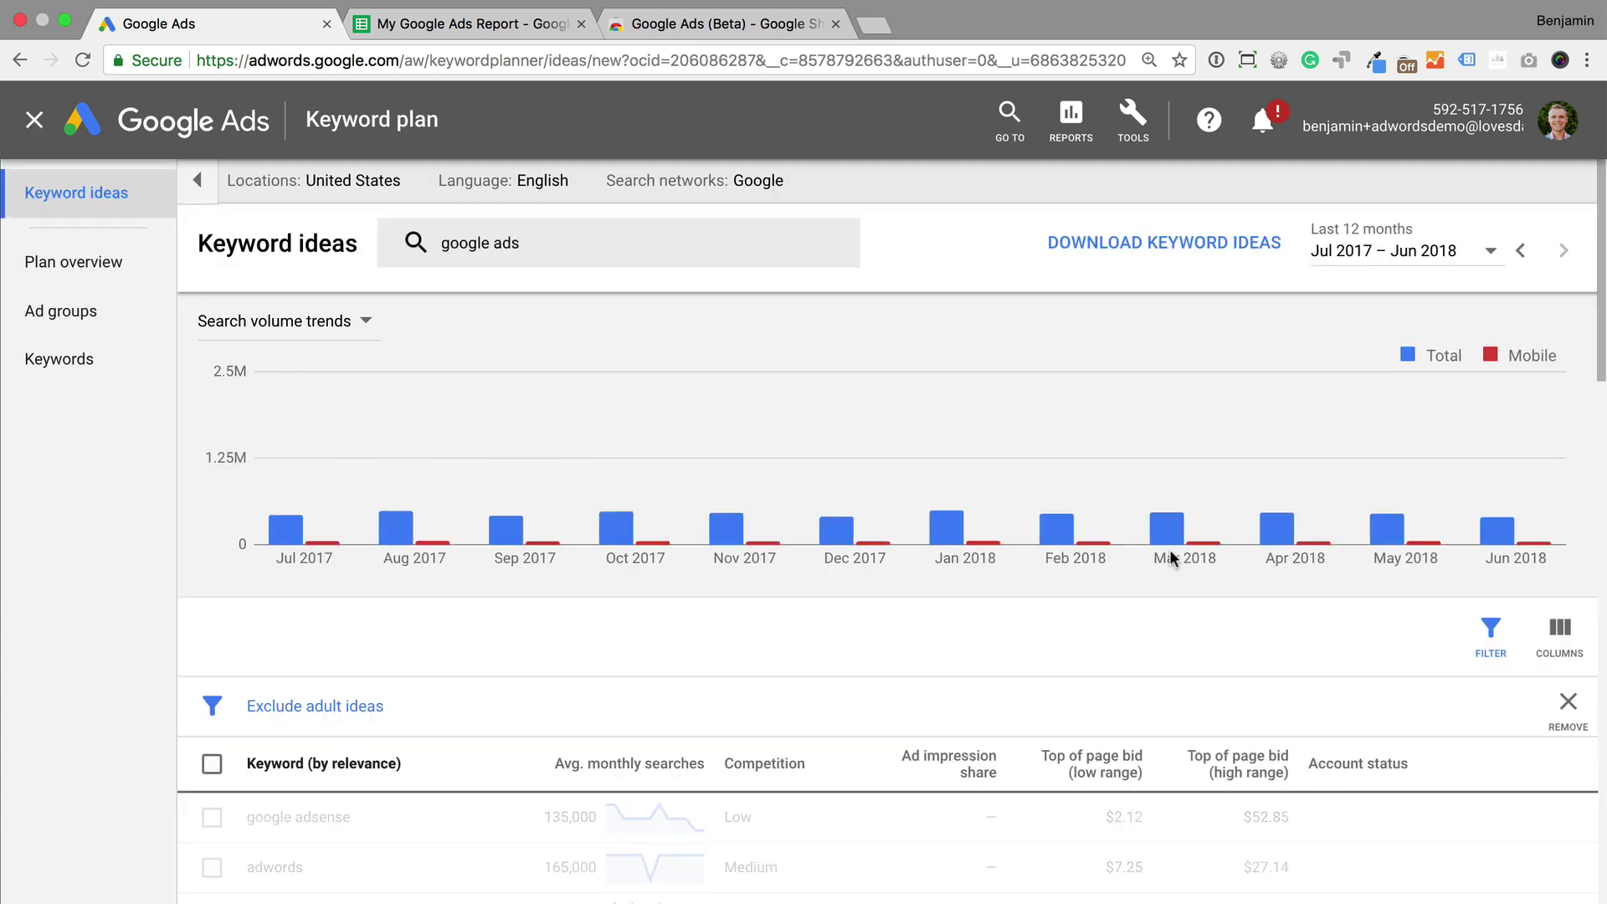
scroll(728, 664, down, 5)
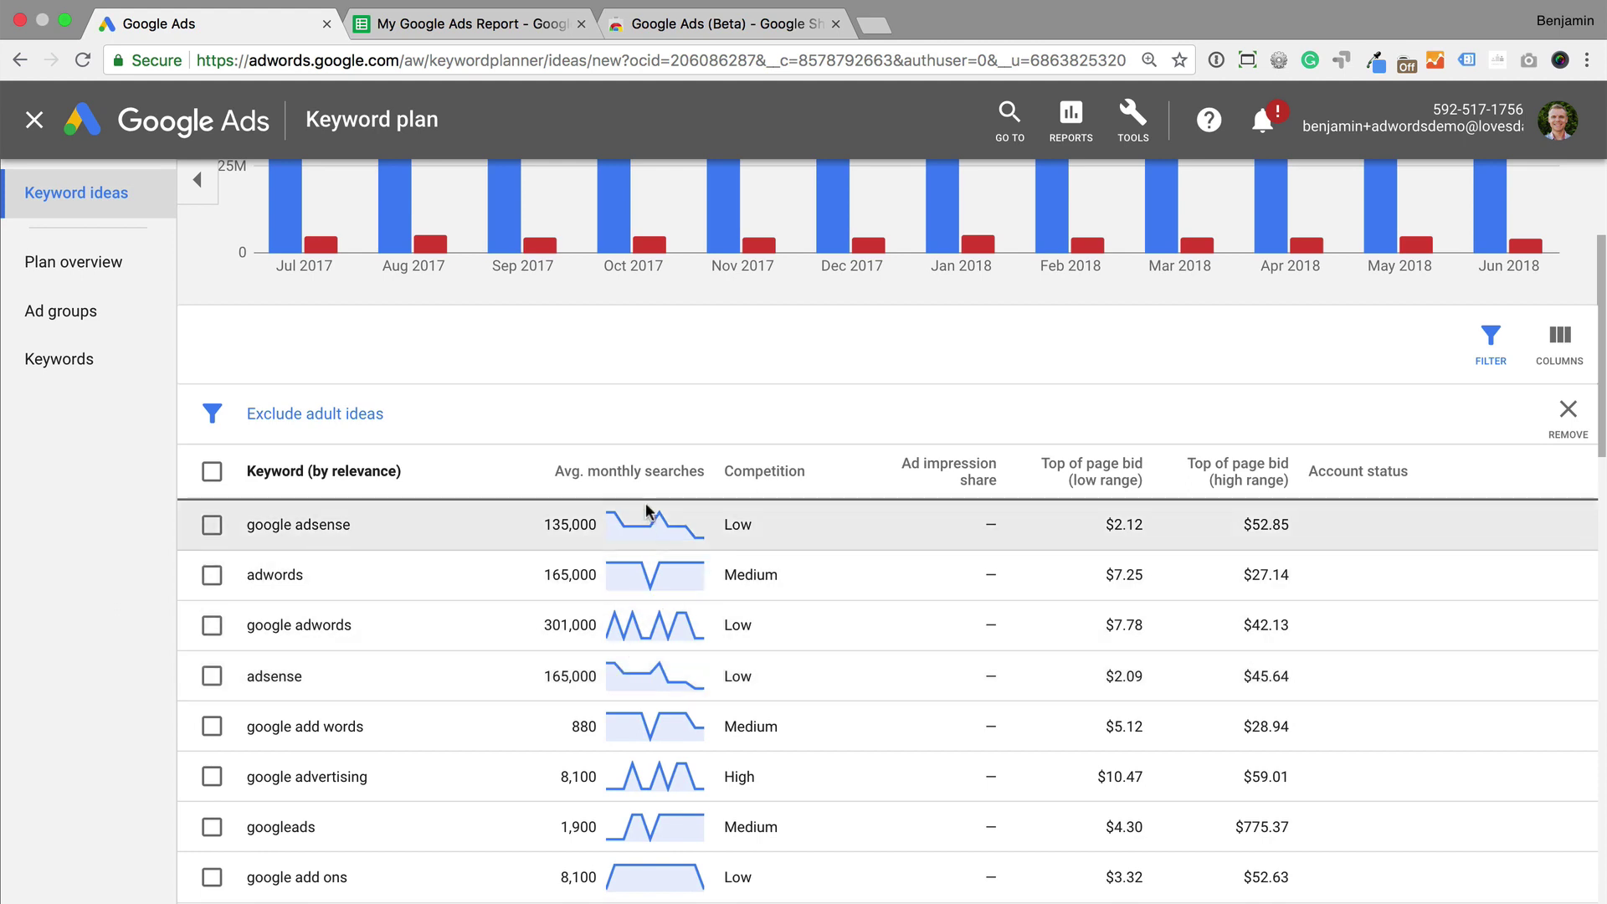
scroll(646, 411, up, 5)
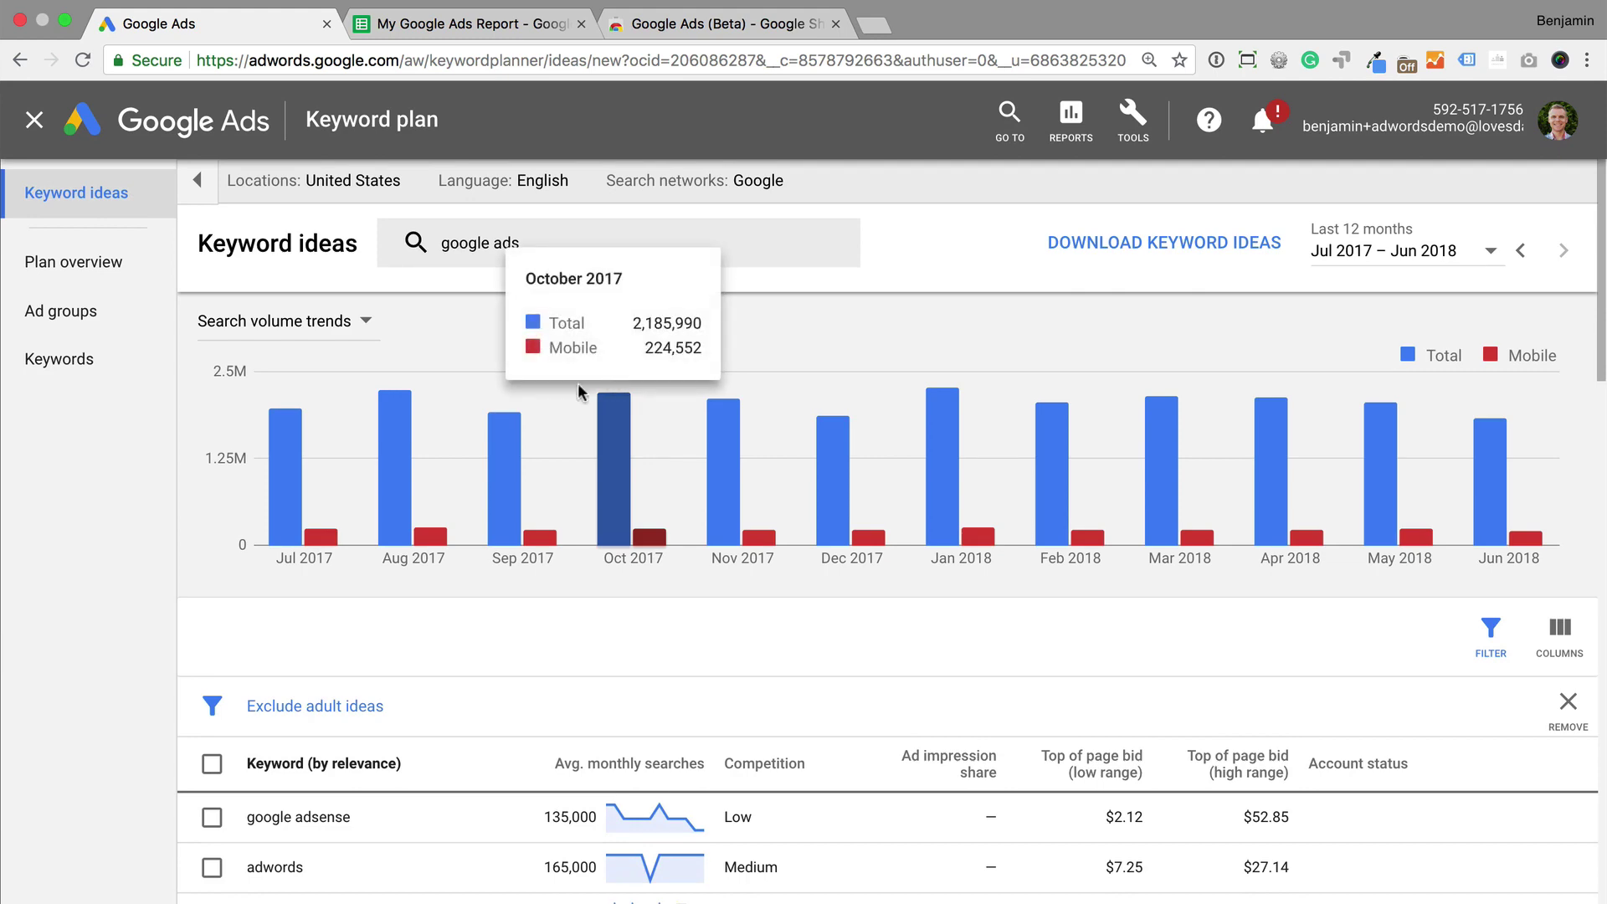
Return to the campaigns list and start a new campaign
click(36, 123)
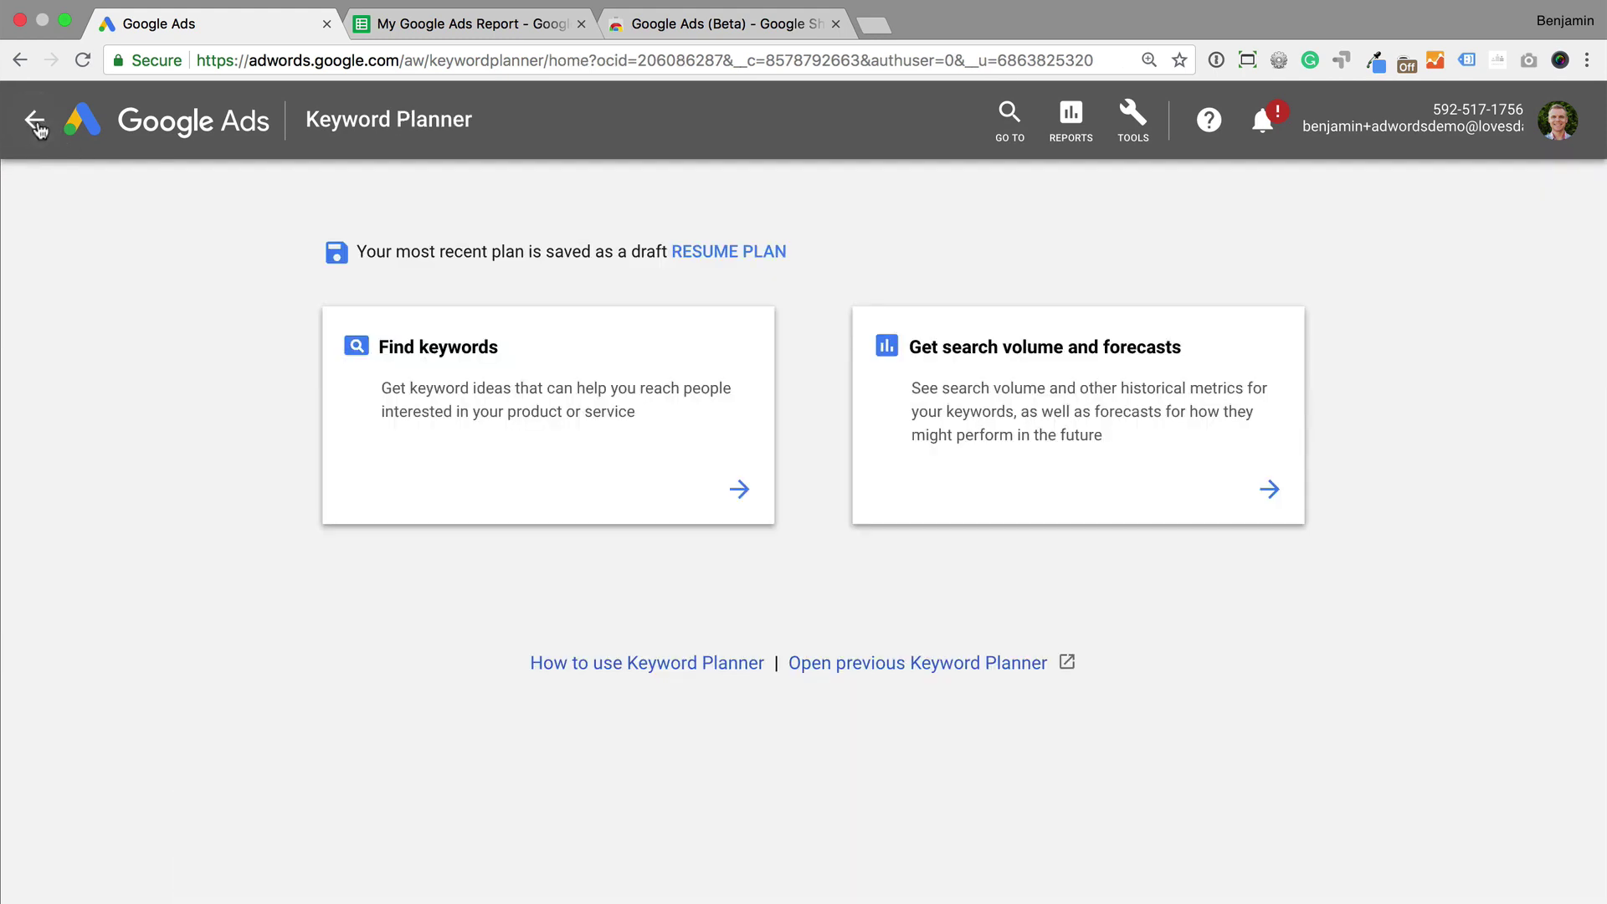
click(36, 123)
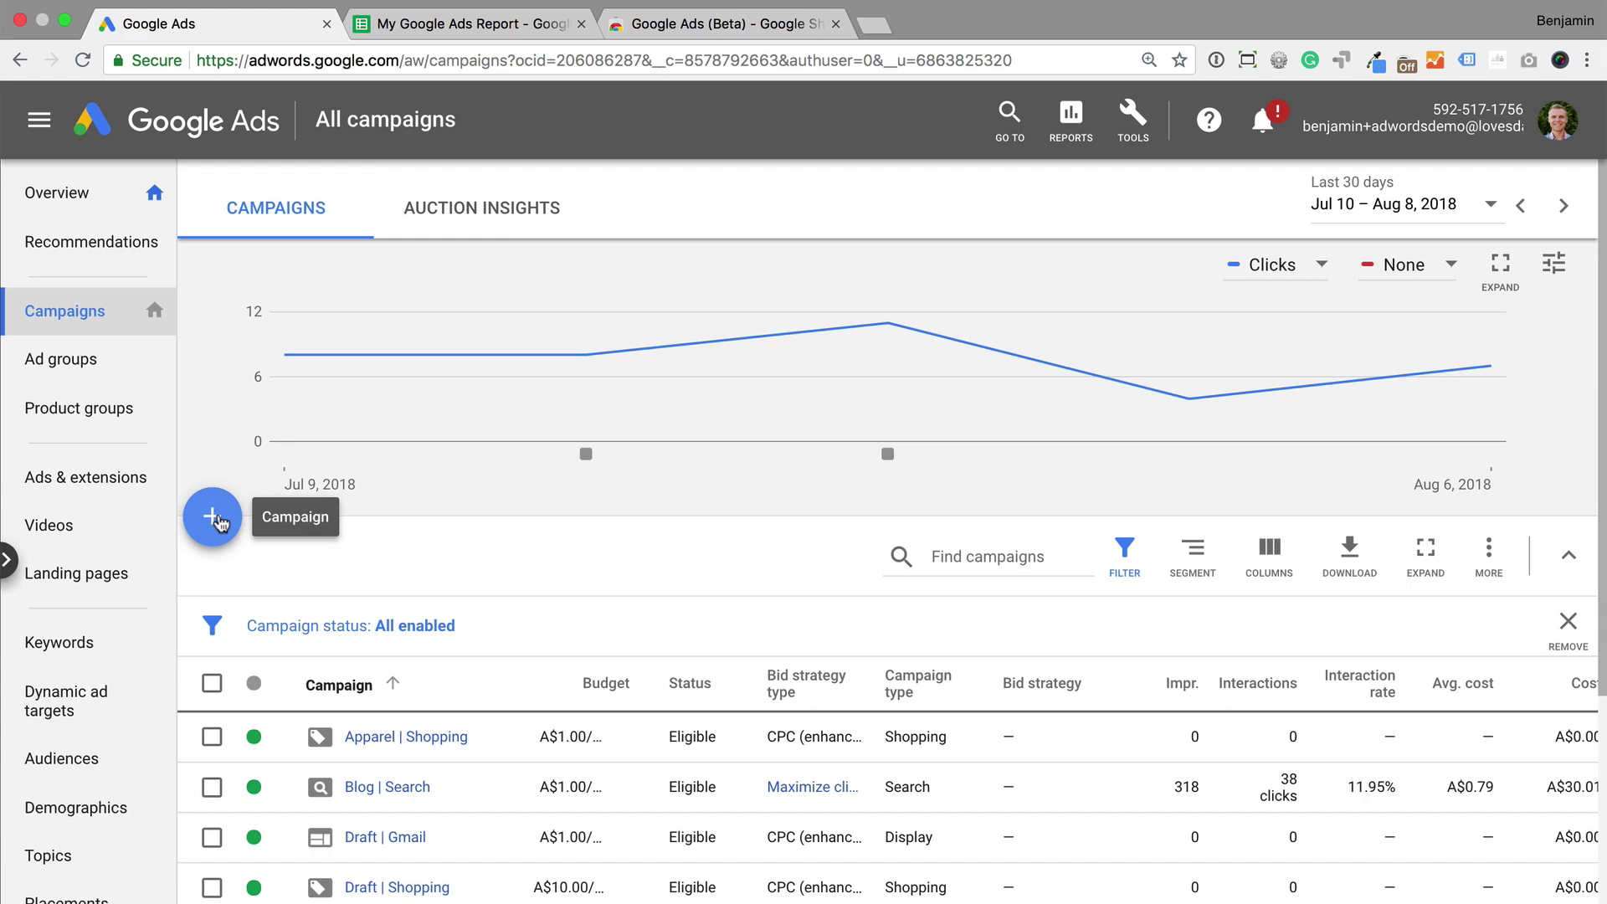
click(215, 518)
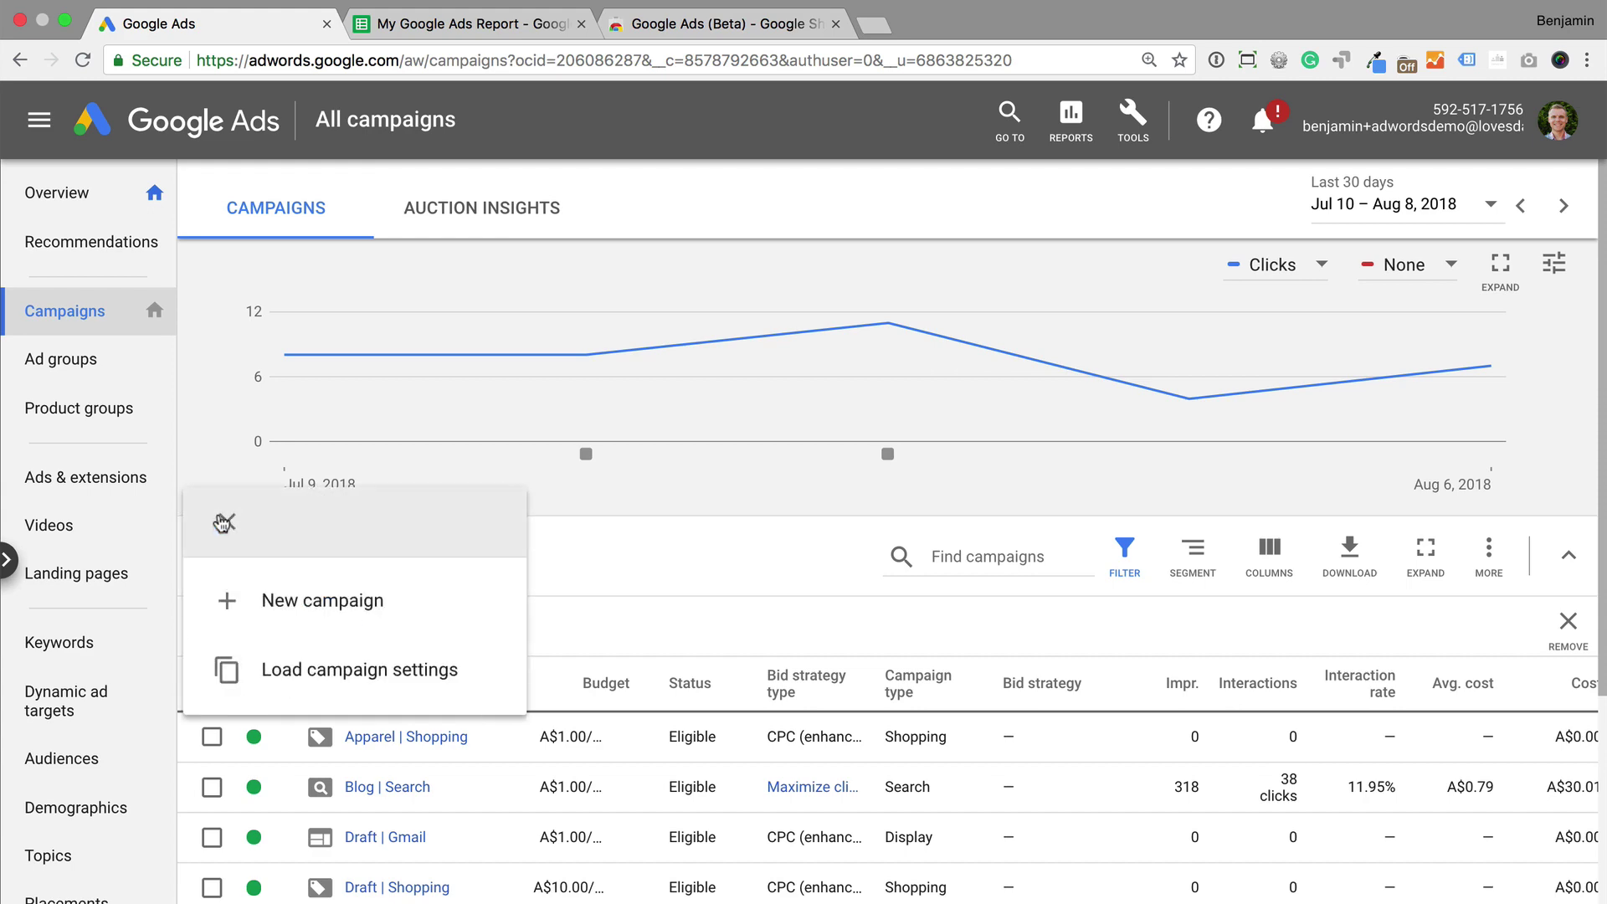
click(427, 623)
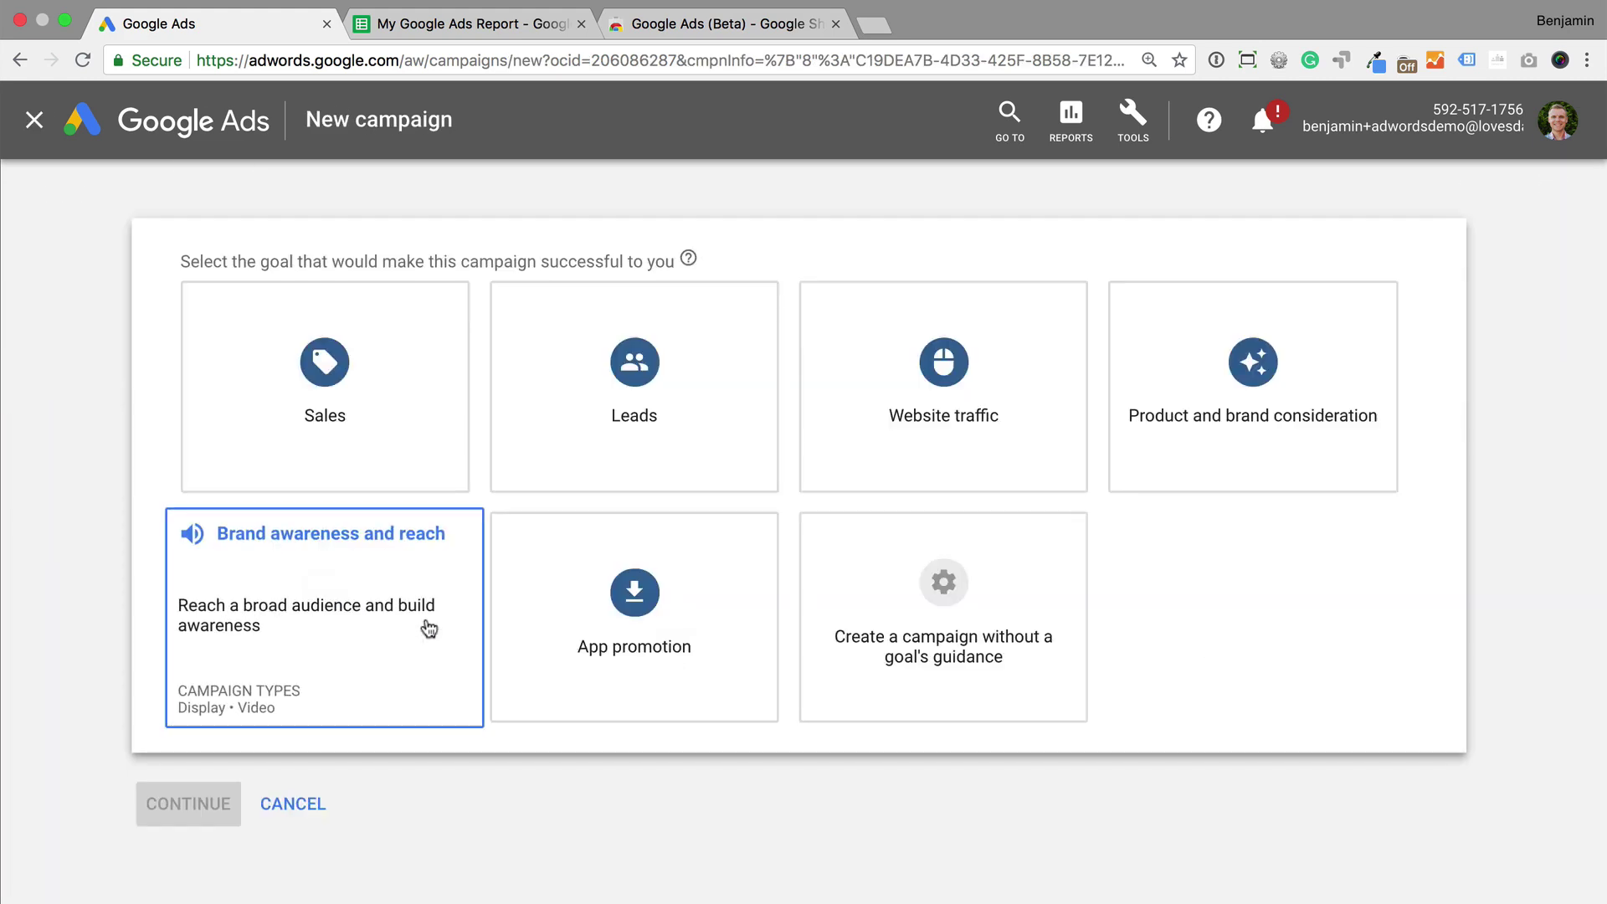
Choose Sales as the goal and Shopping as the campaign type, with Standard Shopping subtype
click(406, 408)
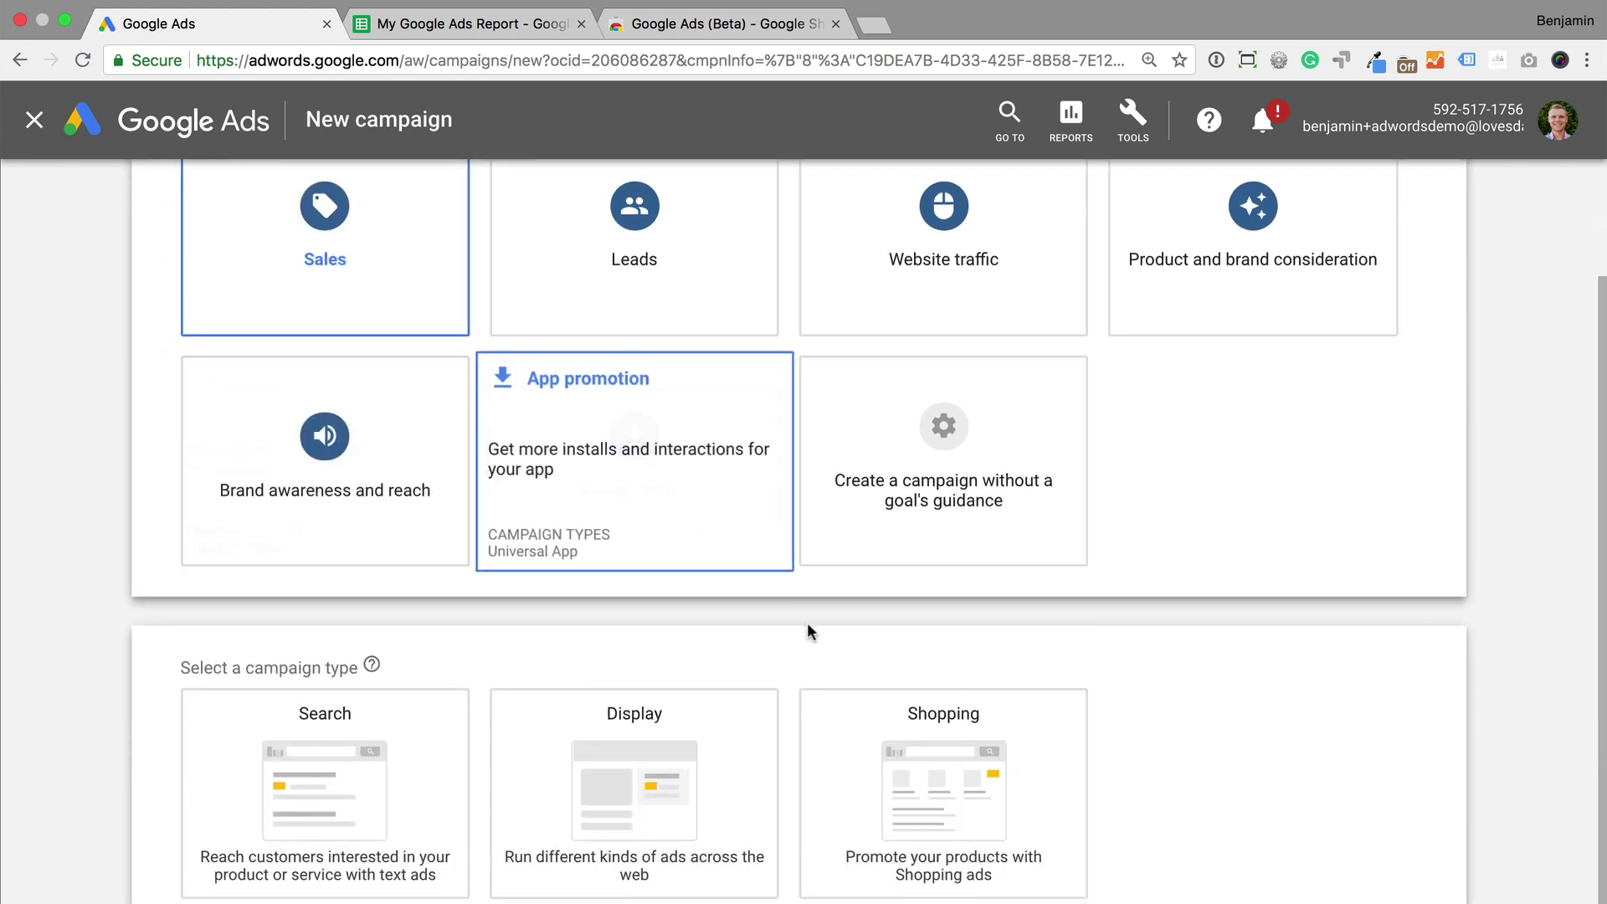
click(1056, 789)
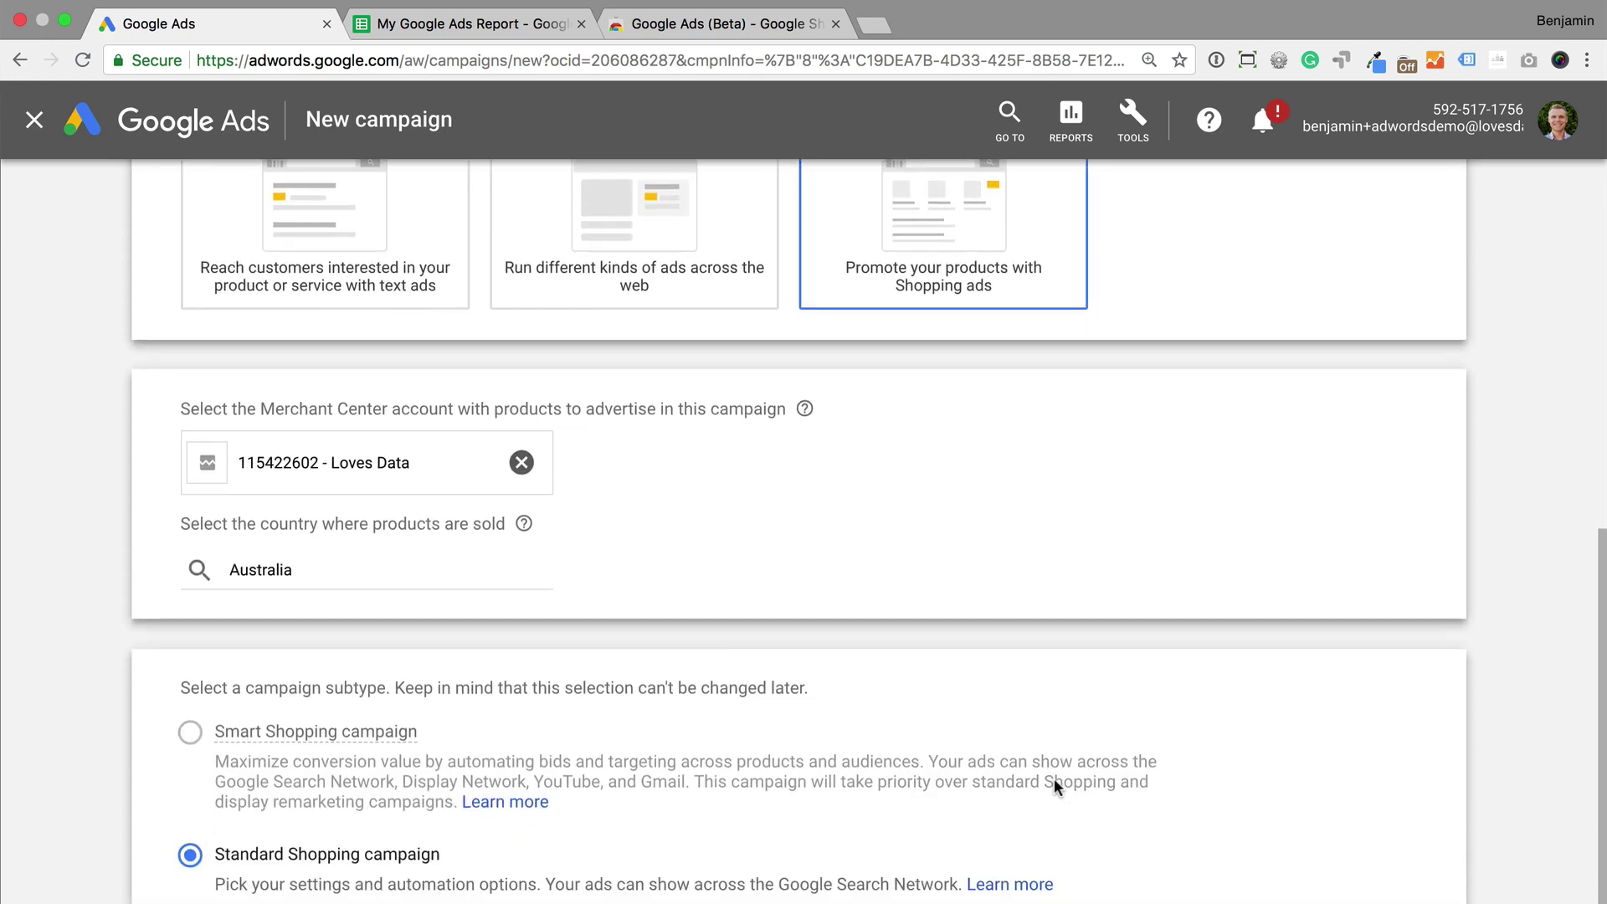
mouse_move(589, 705)
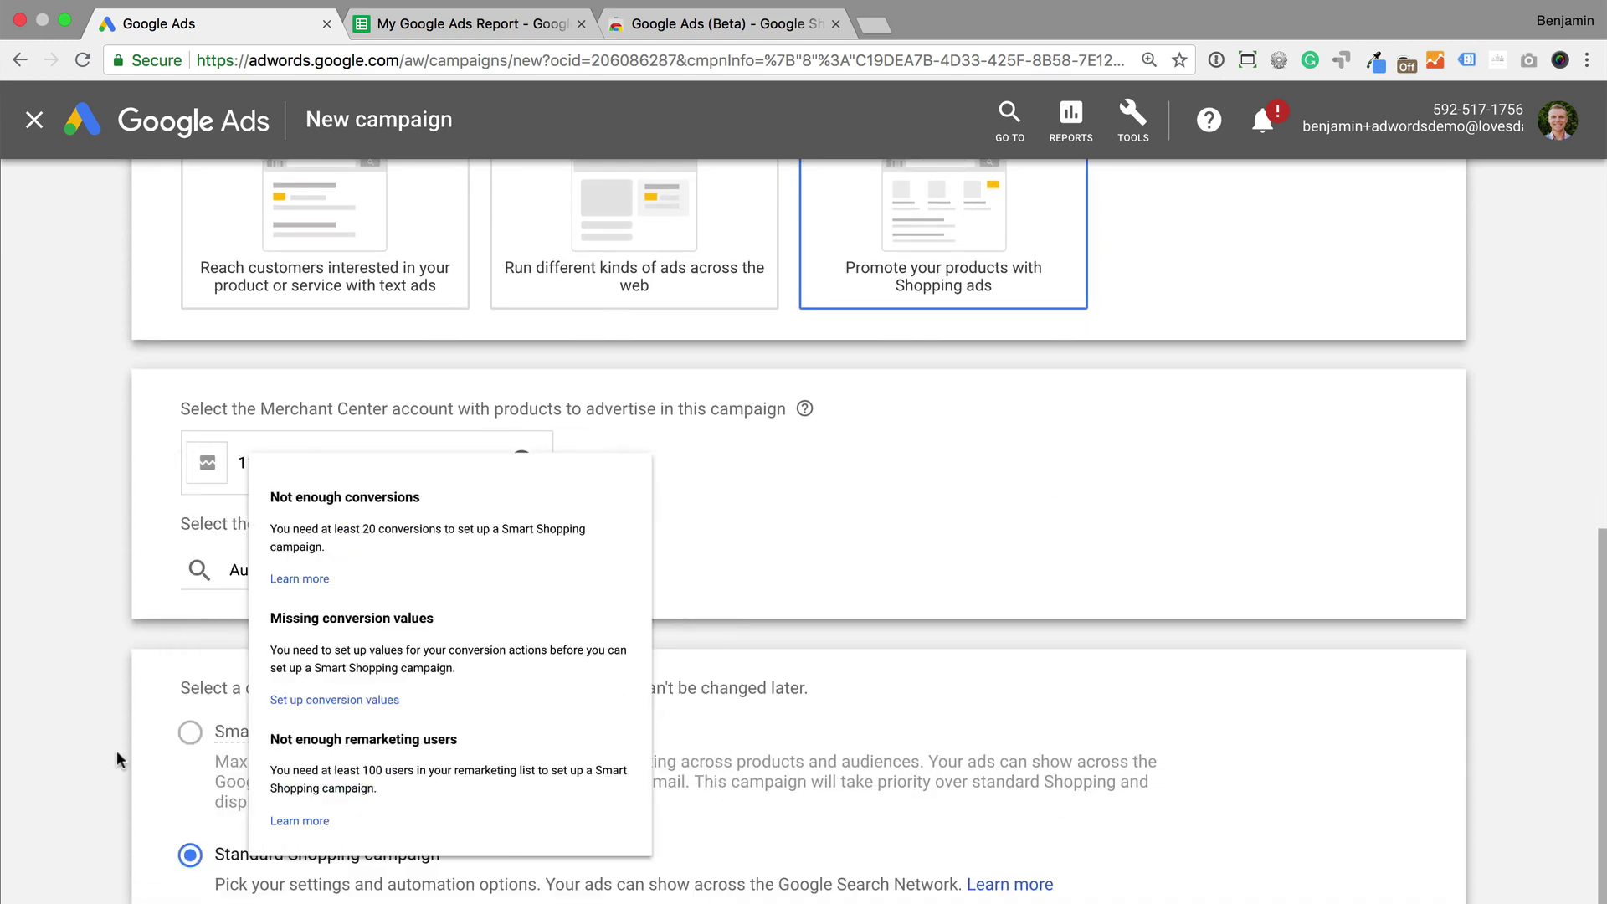
scroll(117, 750, down, 1)
mouse_move(335, 669)
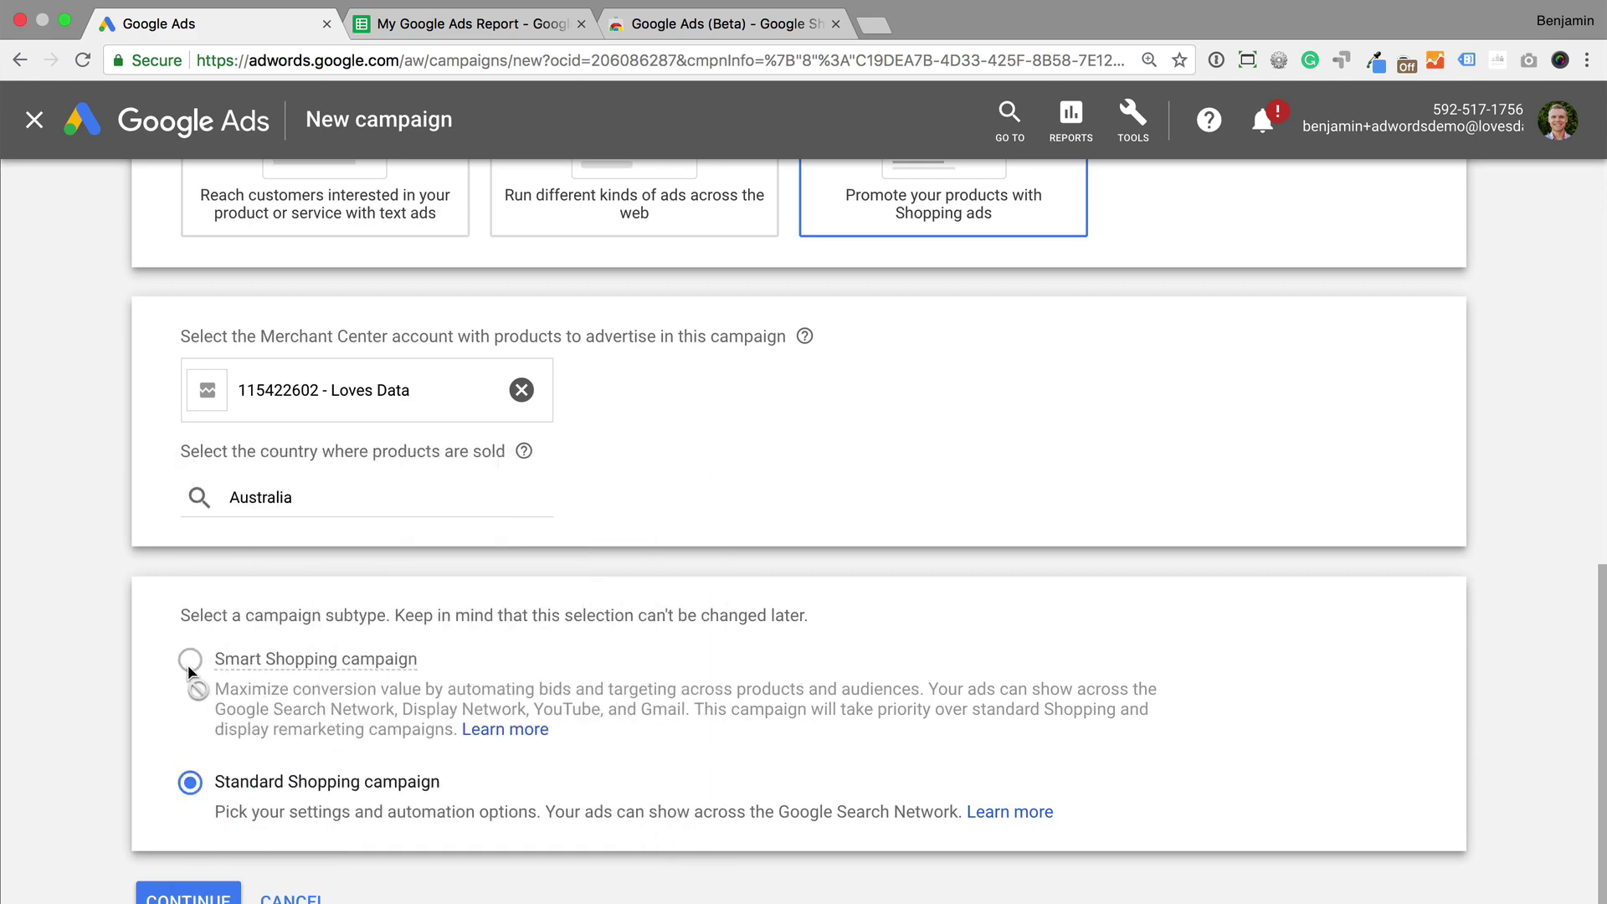
scroll(748, 356, up, 7)
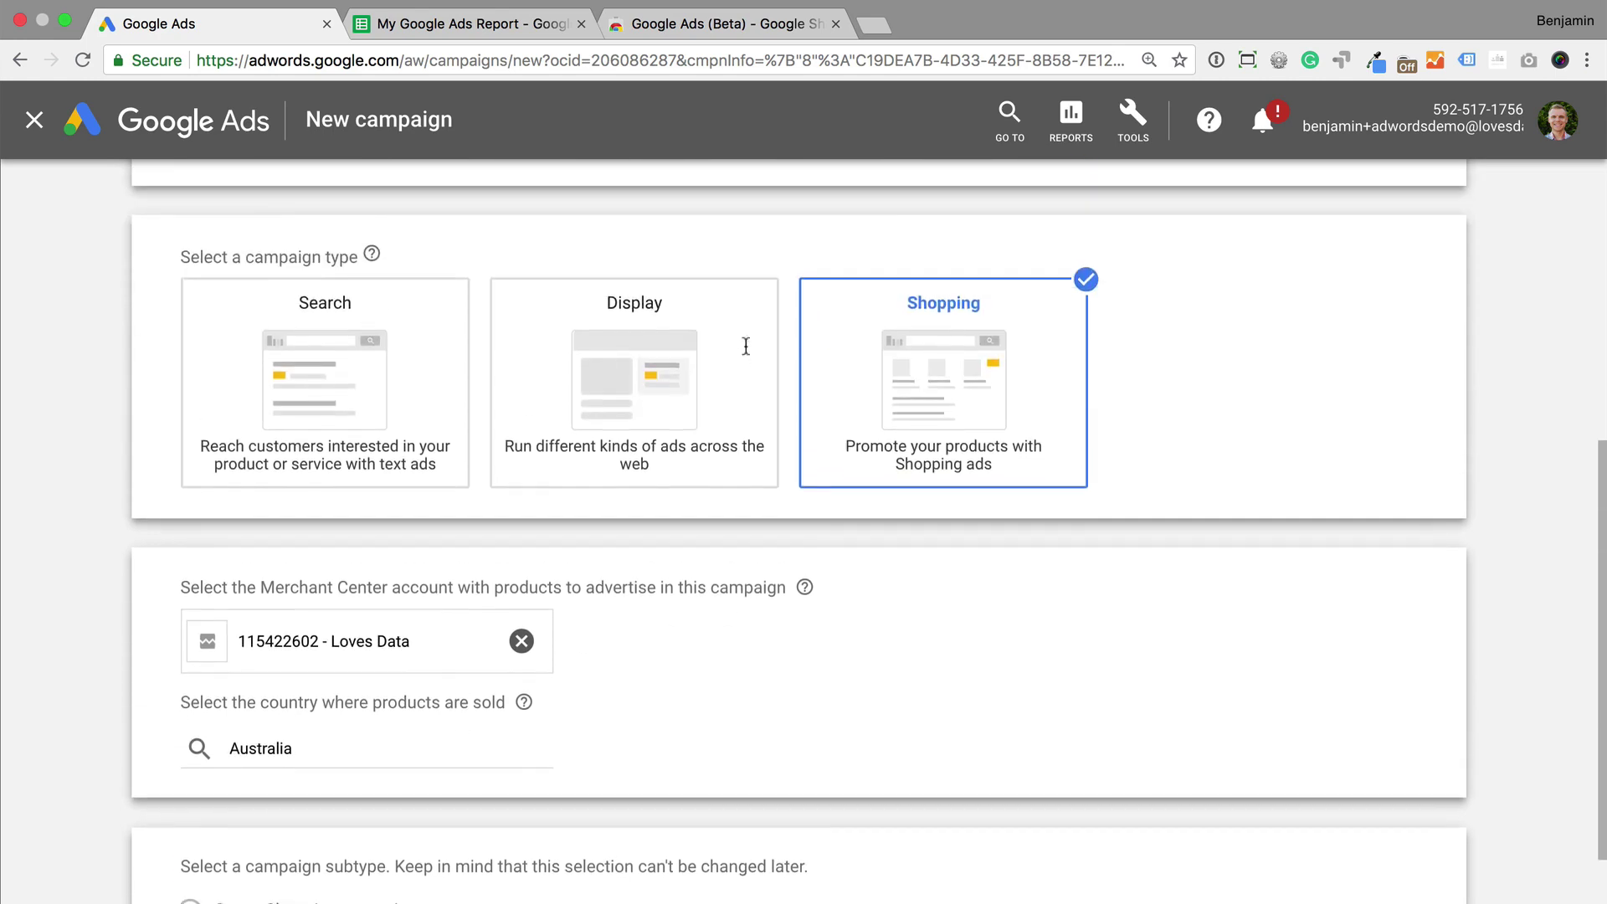
scroll(748, 355, up, 2)
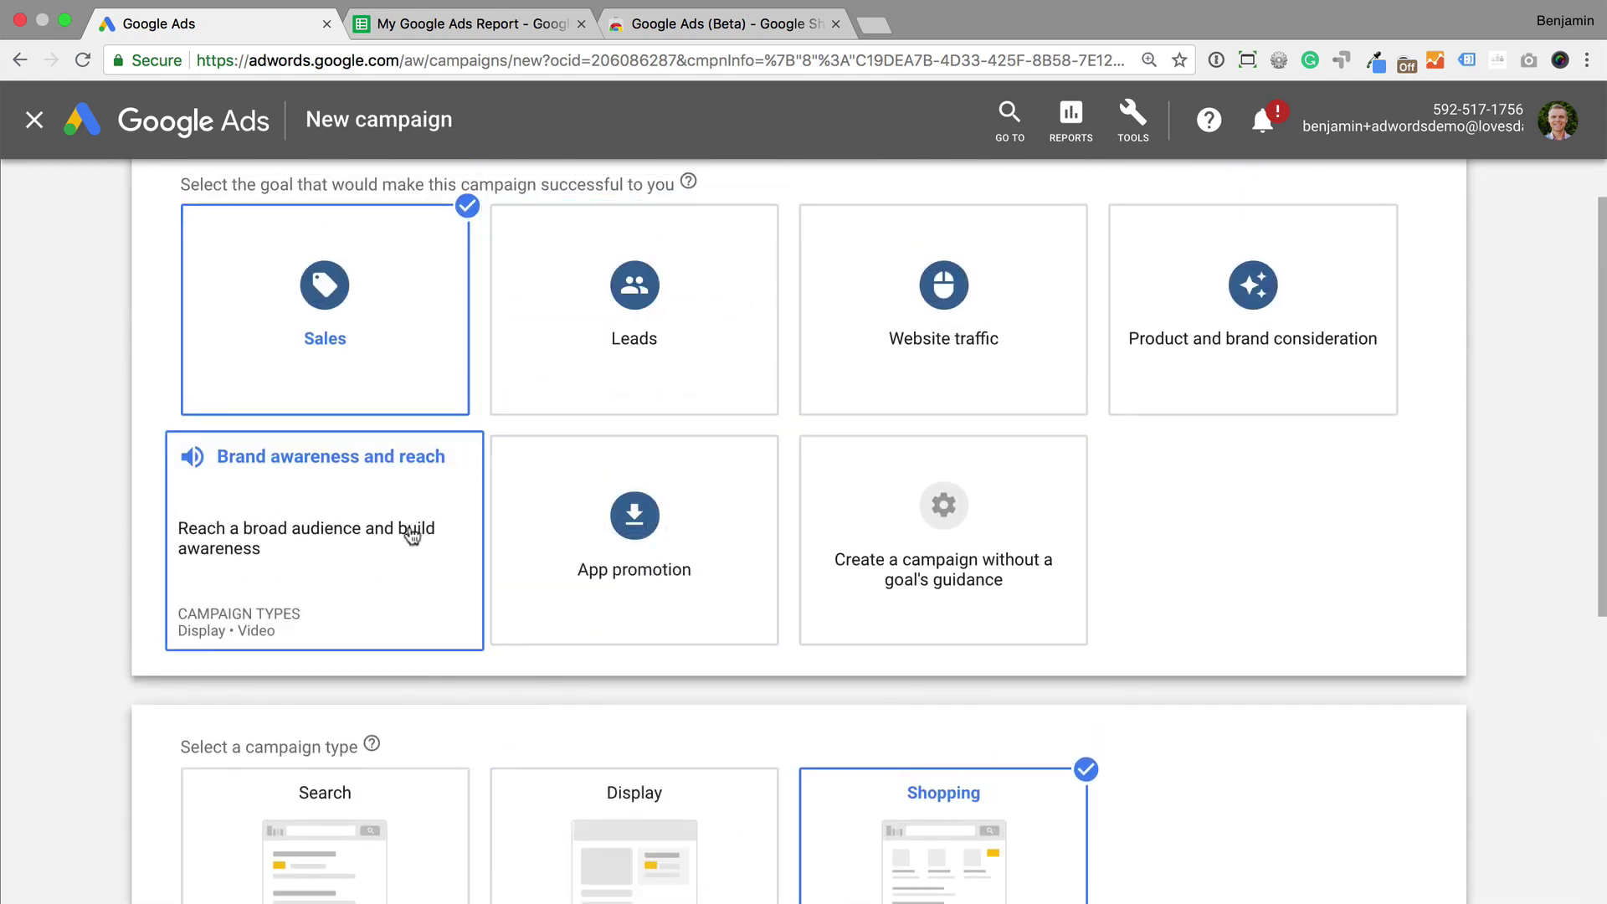
Switch the draft to the Brand awareness and reach goal with a Standard awareness Video campaign
click(412, 535)
click(728, 875)
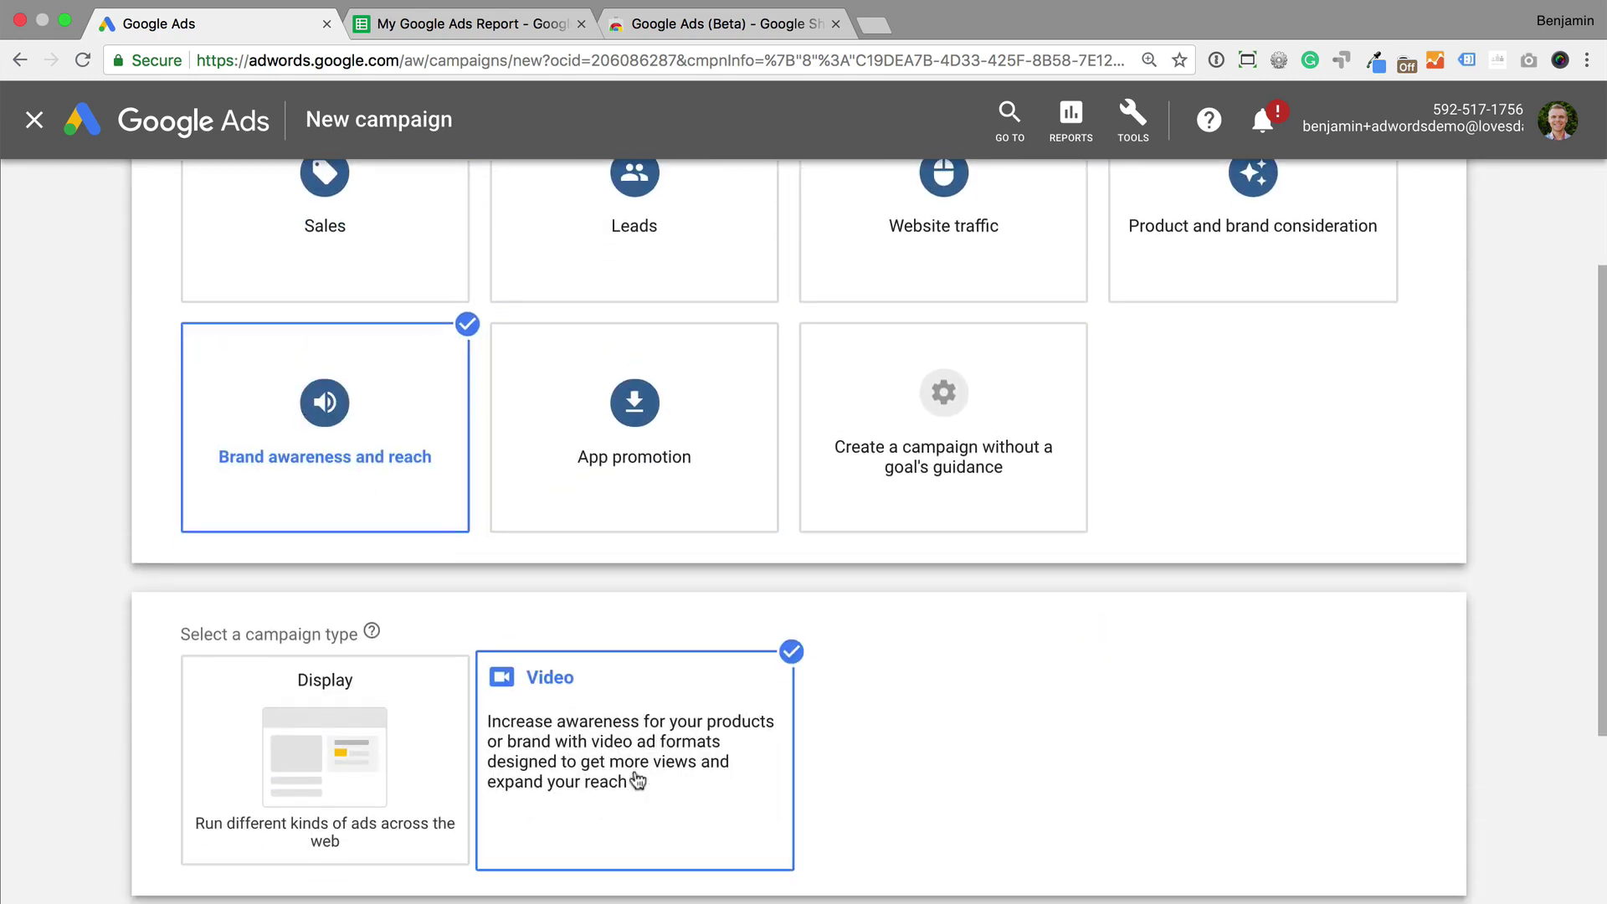
scroll(1025, 629, down, 2)
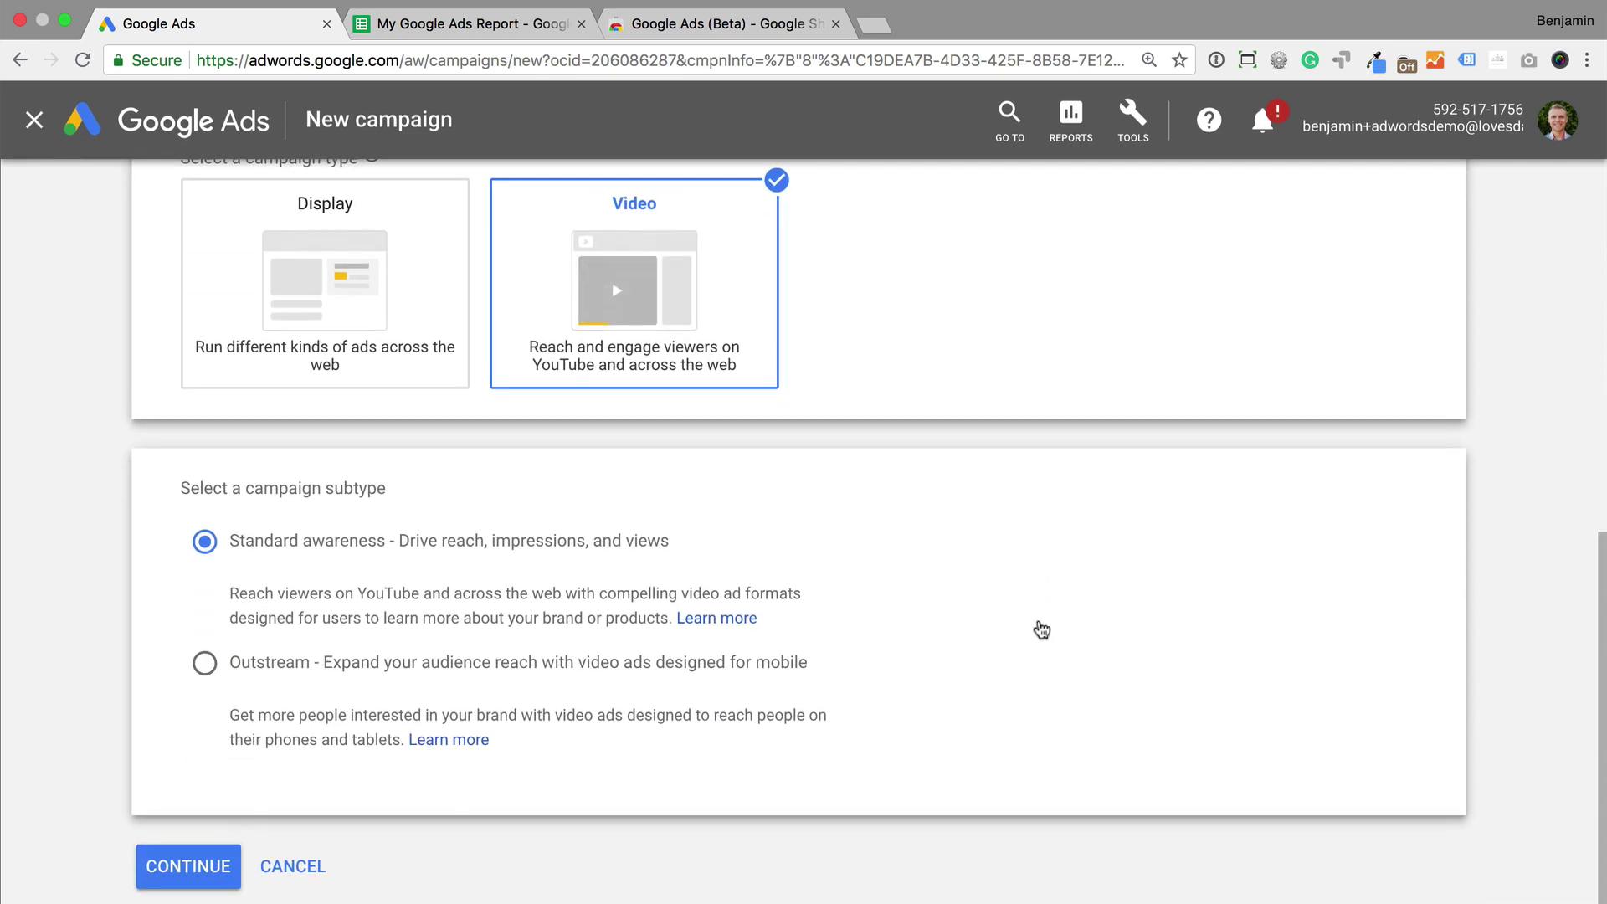